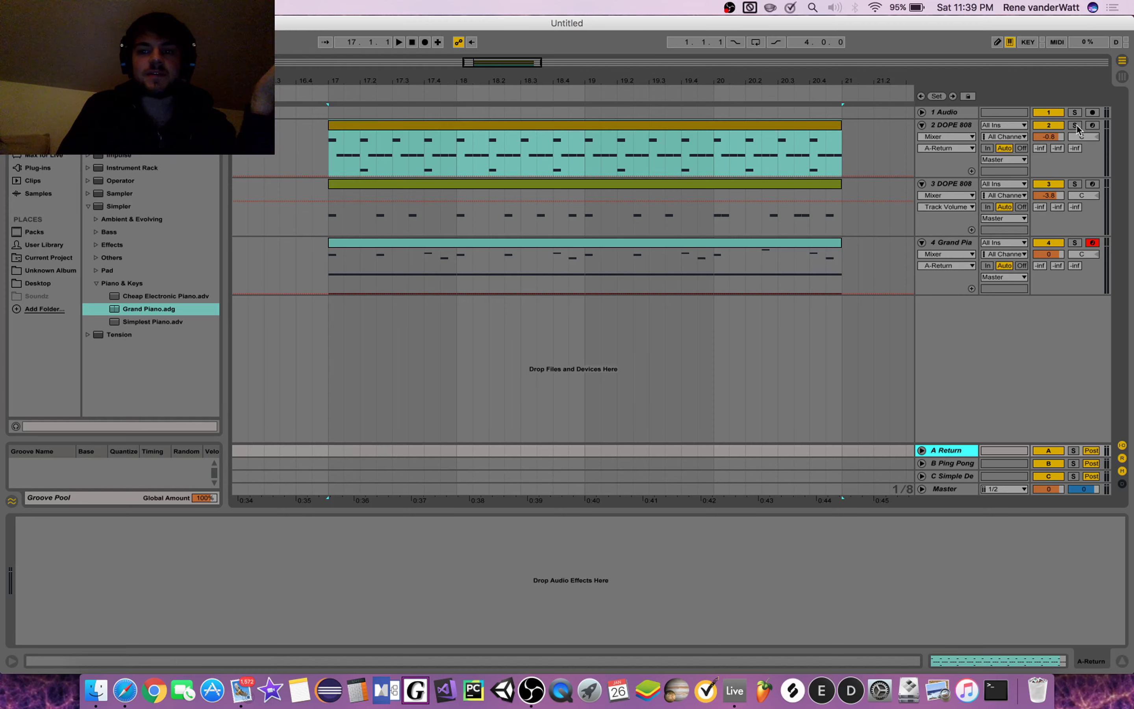
Solo the first DOPE 808 drum track, show its clip's notes and play it back briefly.
left_click(1074, 124)
left_click(390, 128)
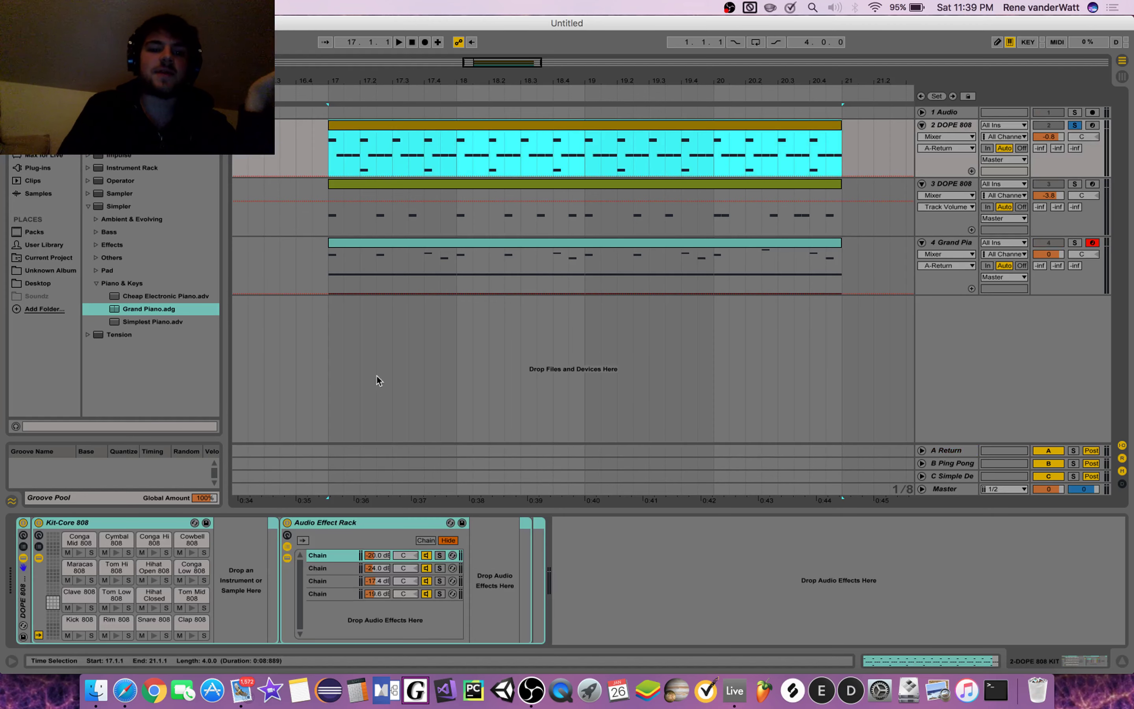
double_click(420, 132)
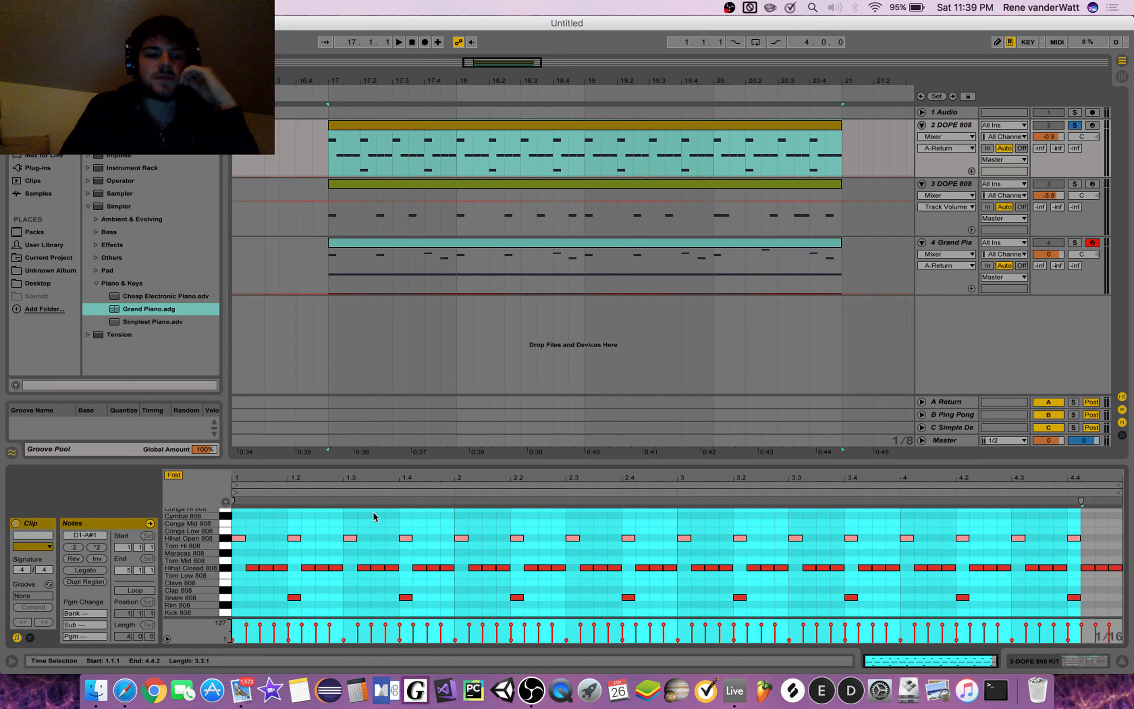
key("space")
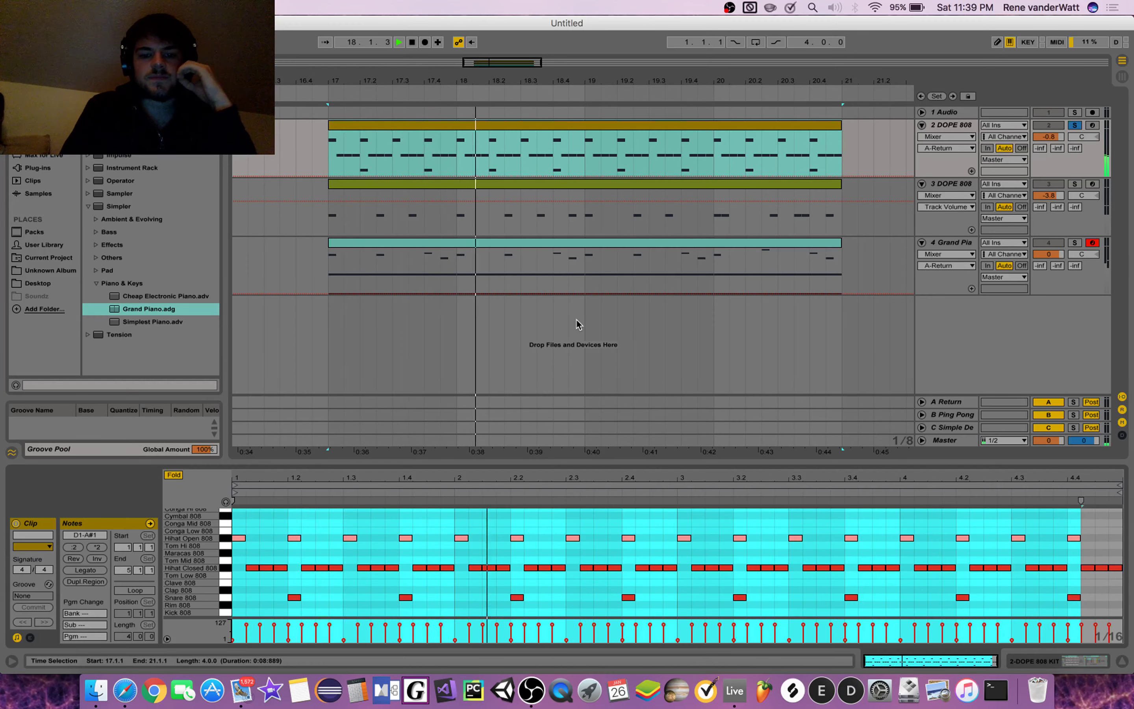
key("space")
Solo the second DOPE 808 track, play its kick clip, and take the track out of solo.
left_click(1075, 184)
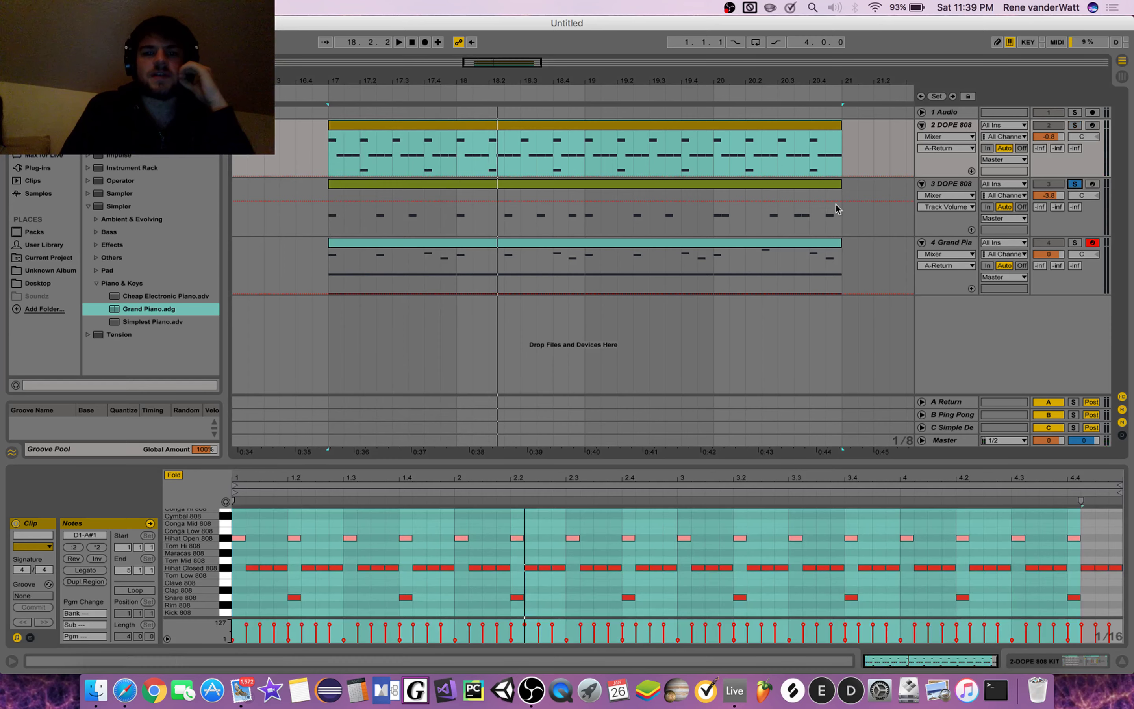
left_click(401, 187)
key("space")
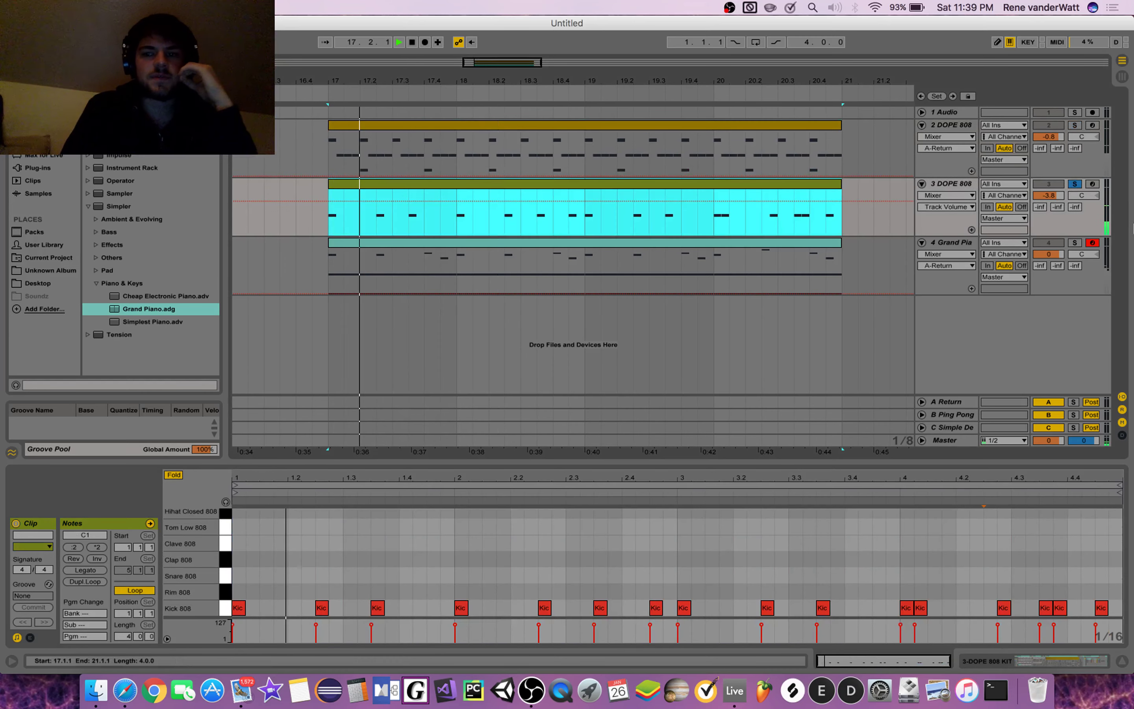
key("space")
left_click(1075, 184)
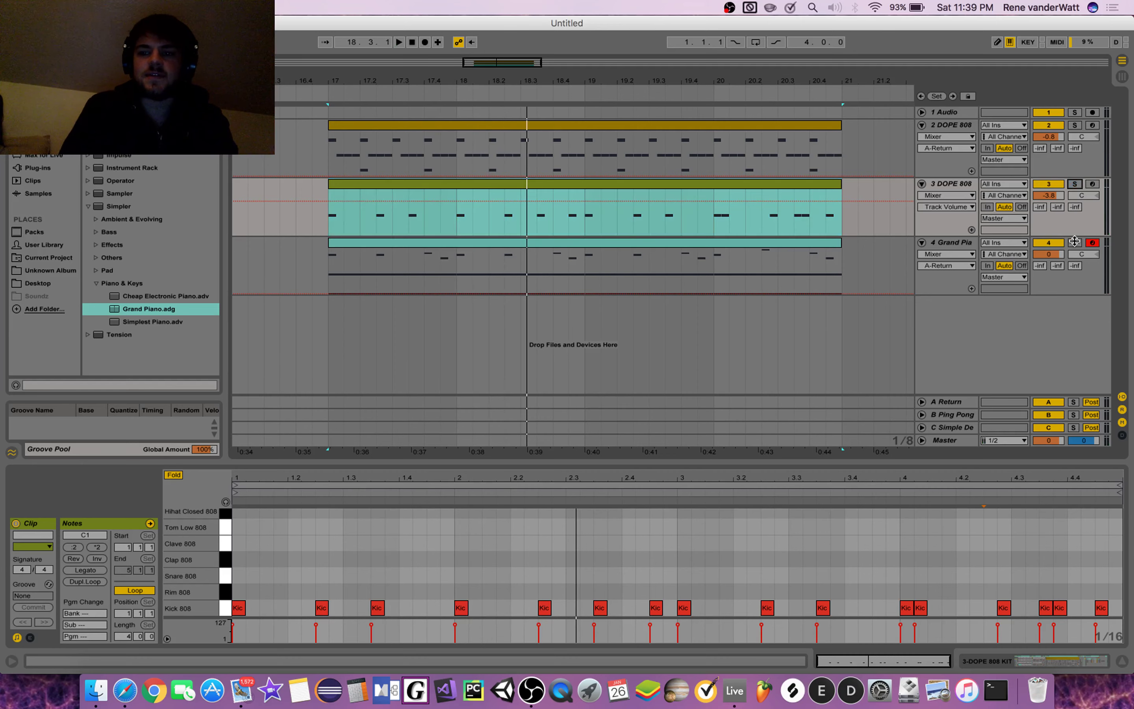
Solo the Grand Piano track and listen to its clip.
left_click(1074, 242)
left_click(710, 250)
key("space")
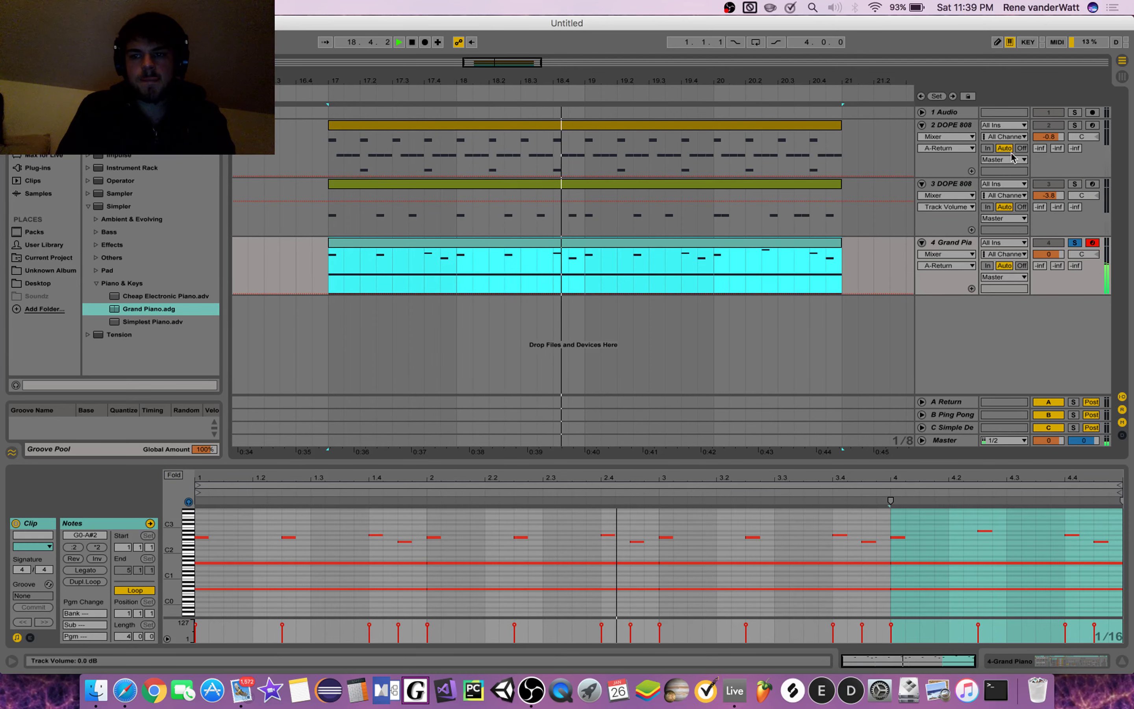
key("space")
Take the Grand Piano track out of solo and play all tracks together.
left_click(749, 80)
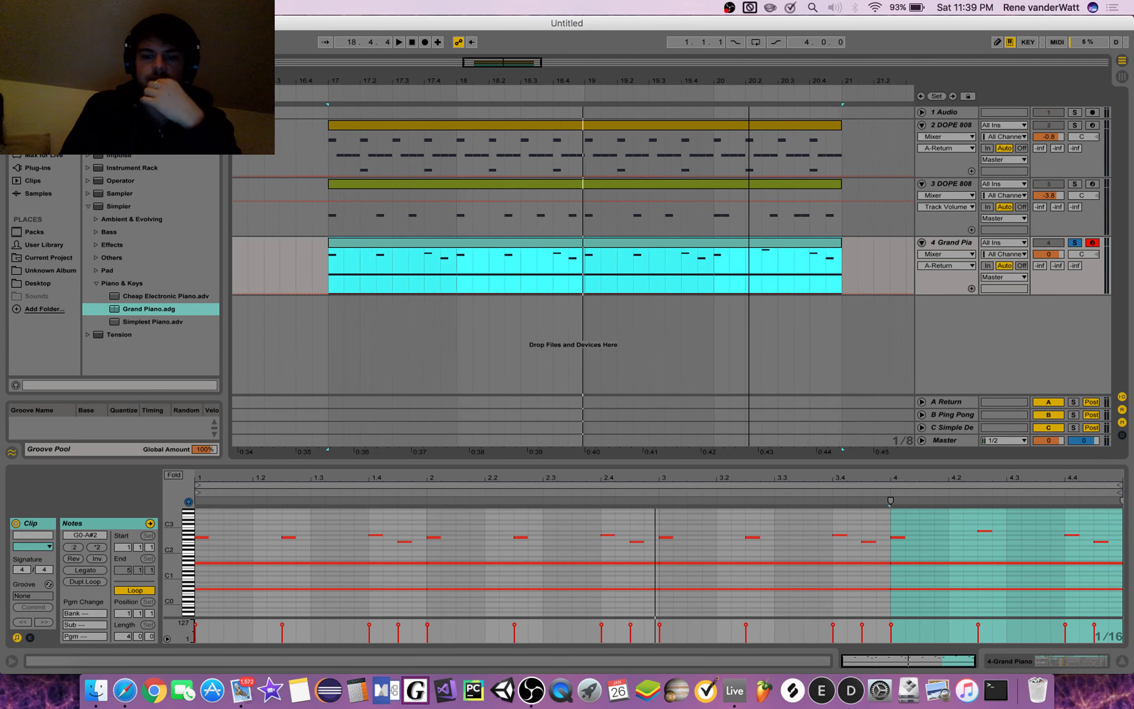
left_click_drag(749, 81, 748, 57)
left_click(1071, 244)
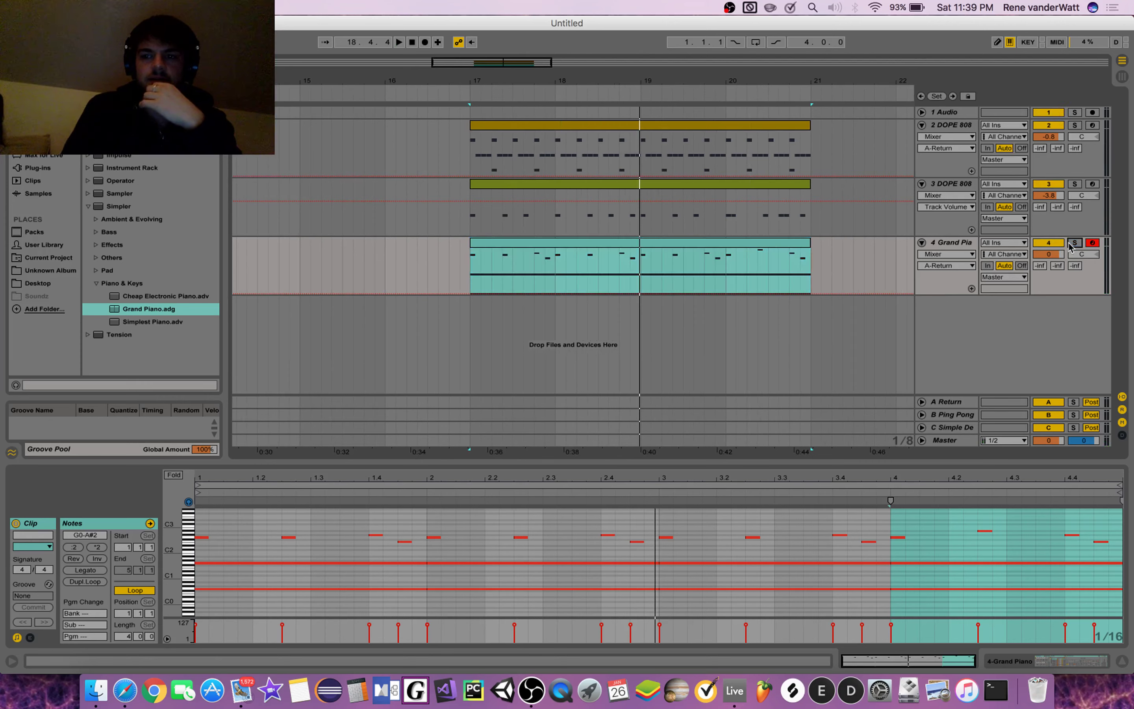
key("space")
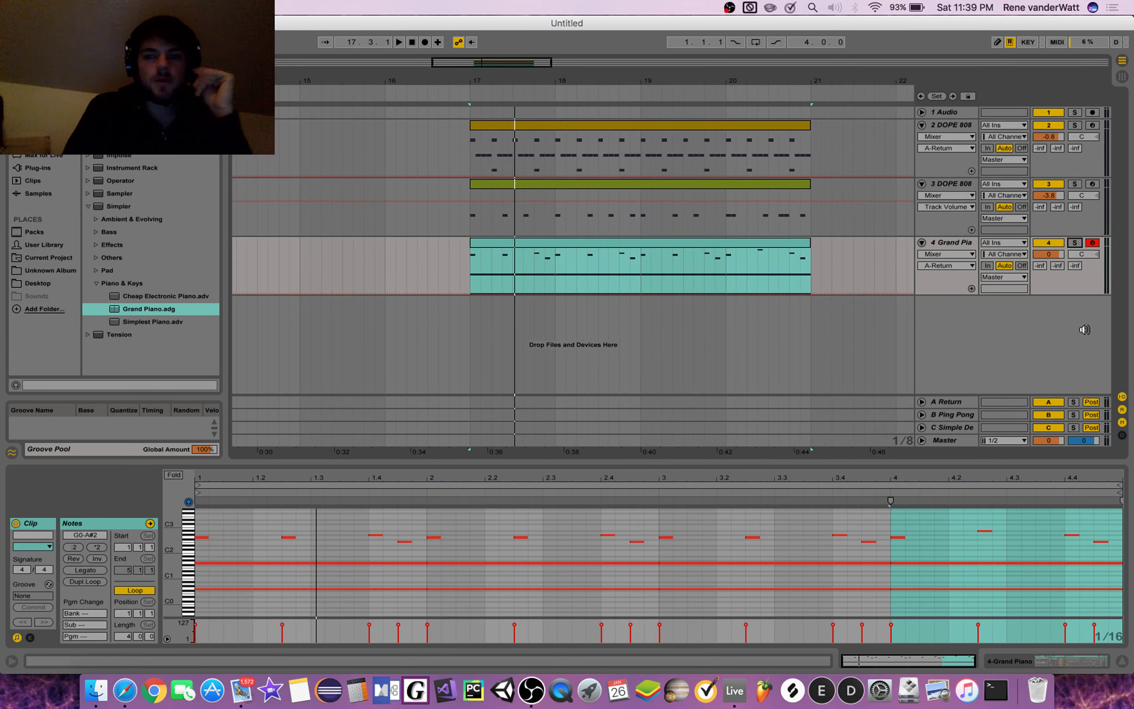
Unfold the A Return track and add an EQ Eight audio effect to it.
left_click(958, 402)
left_click(922, 402)
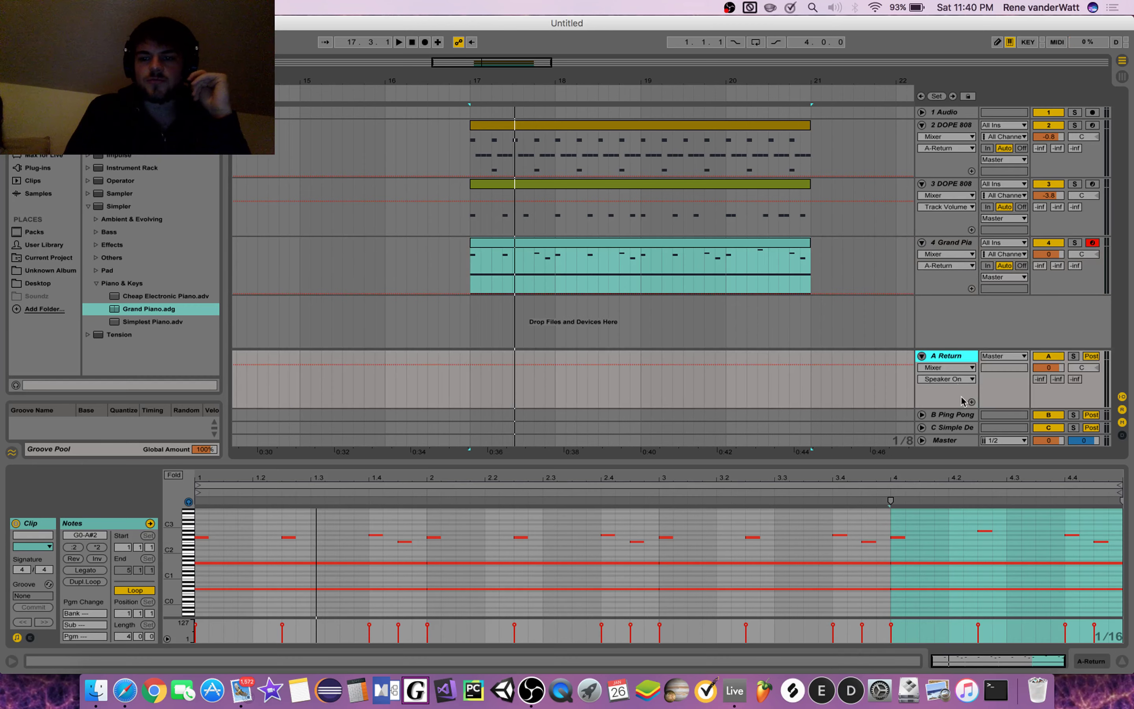
left_click(949, 361)
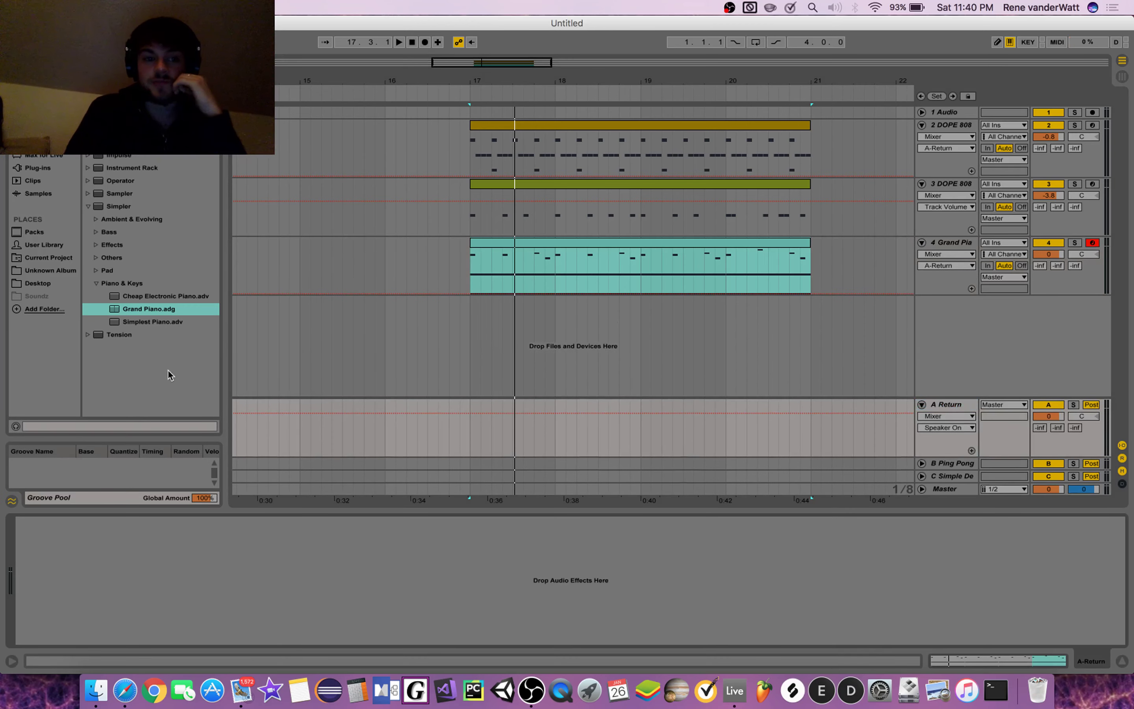
left_click(42, 129)
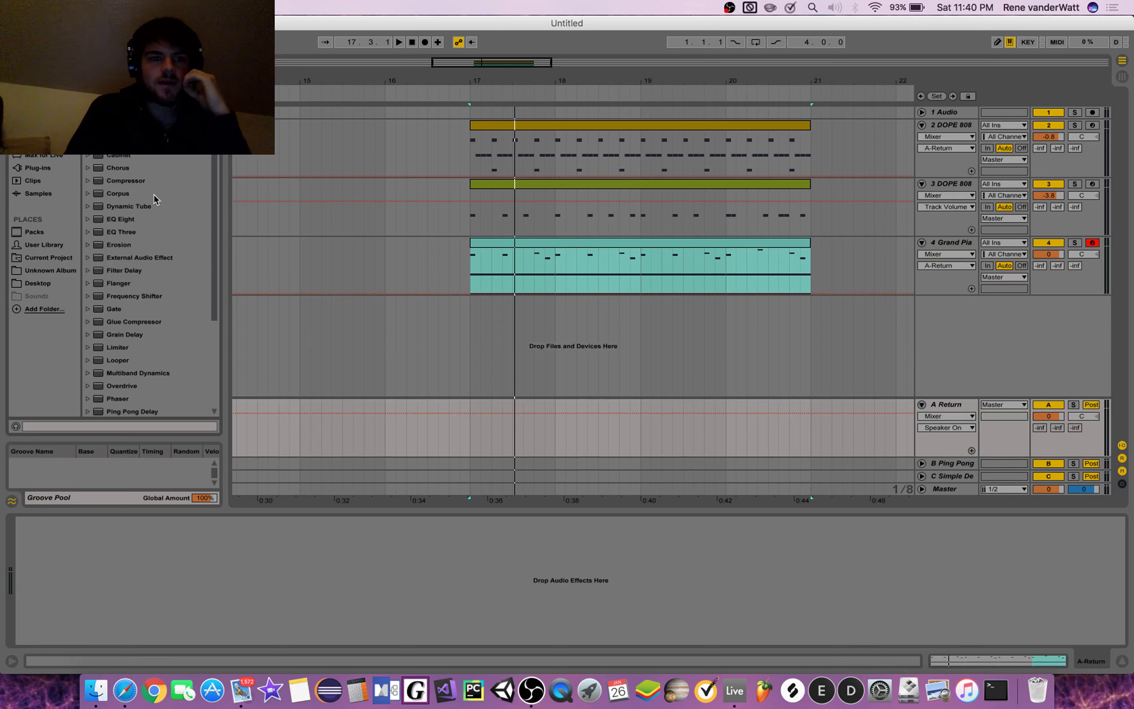
left_click(121, 219)
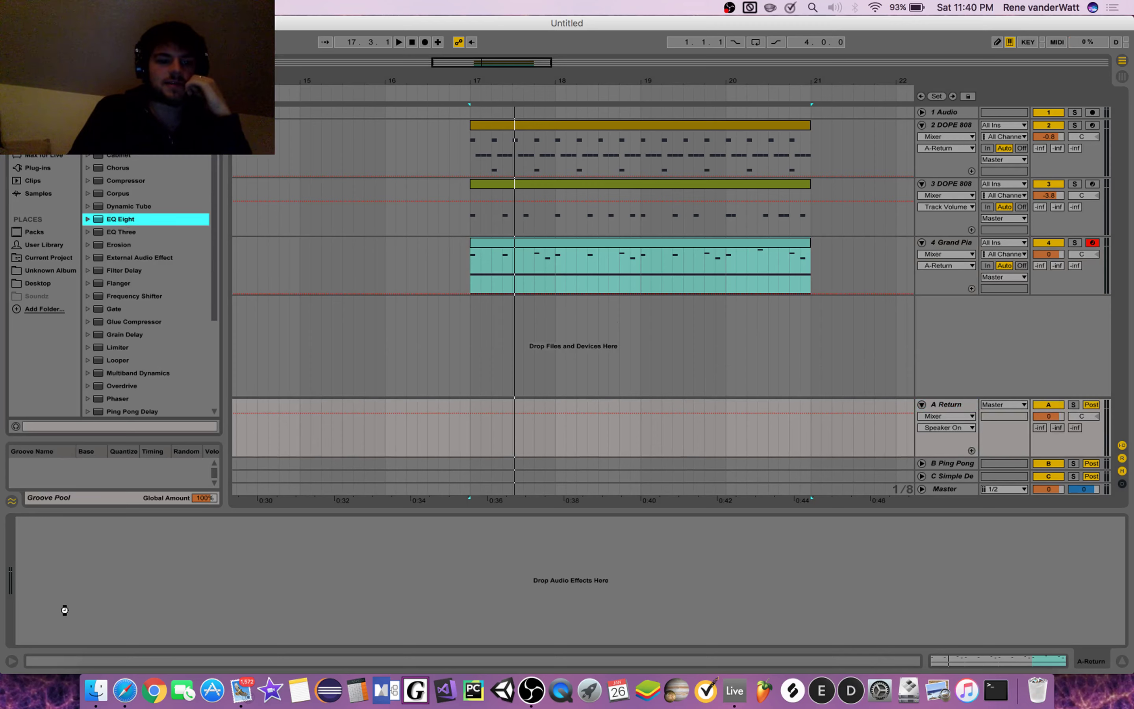
left_click_drag(65, 610, 64, 610)
Change EQ Eight's band 1 to a steep low-cut filter with its frequency at about 129 Hz.
left_click(64, 627)
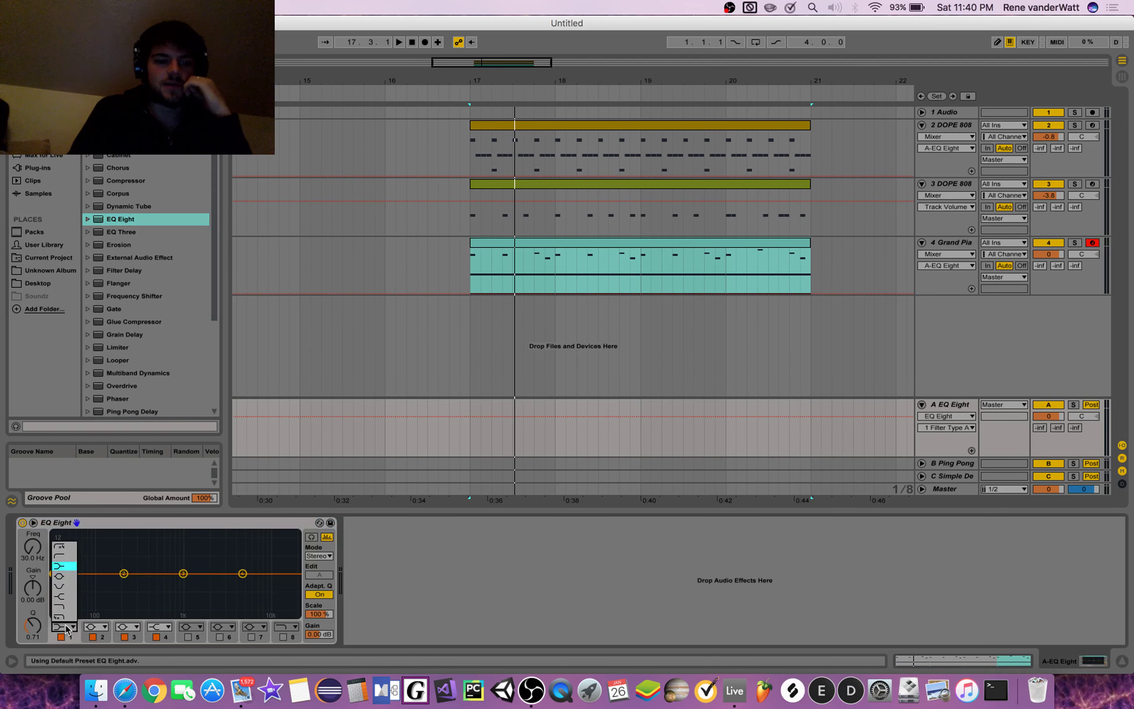
left_click(64, 547)
left_click_drag(52, 582, 108, 584)
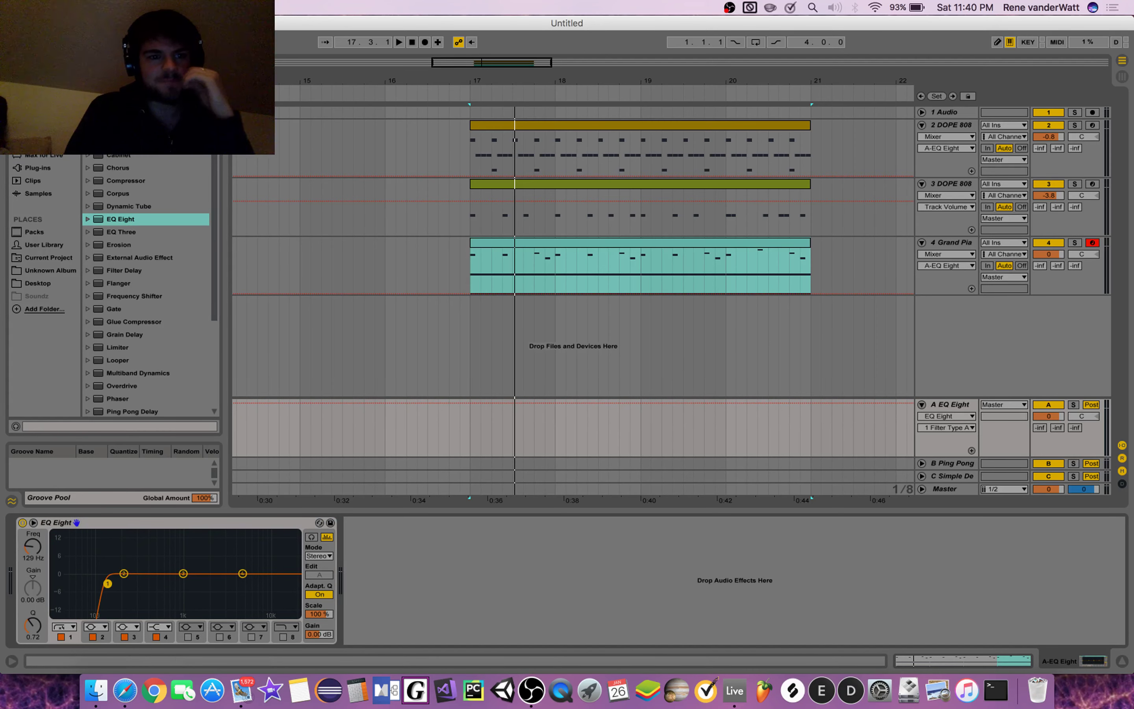
Add a Reverb after EQ Eight on return A and set its Dry/Wet to 100 %.
scroll(140, 252, "down", 5)
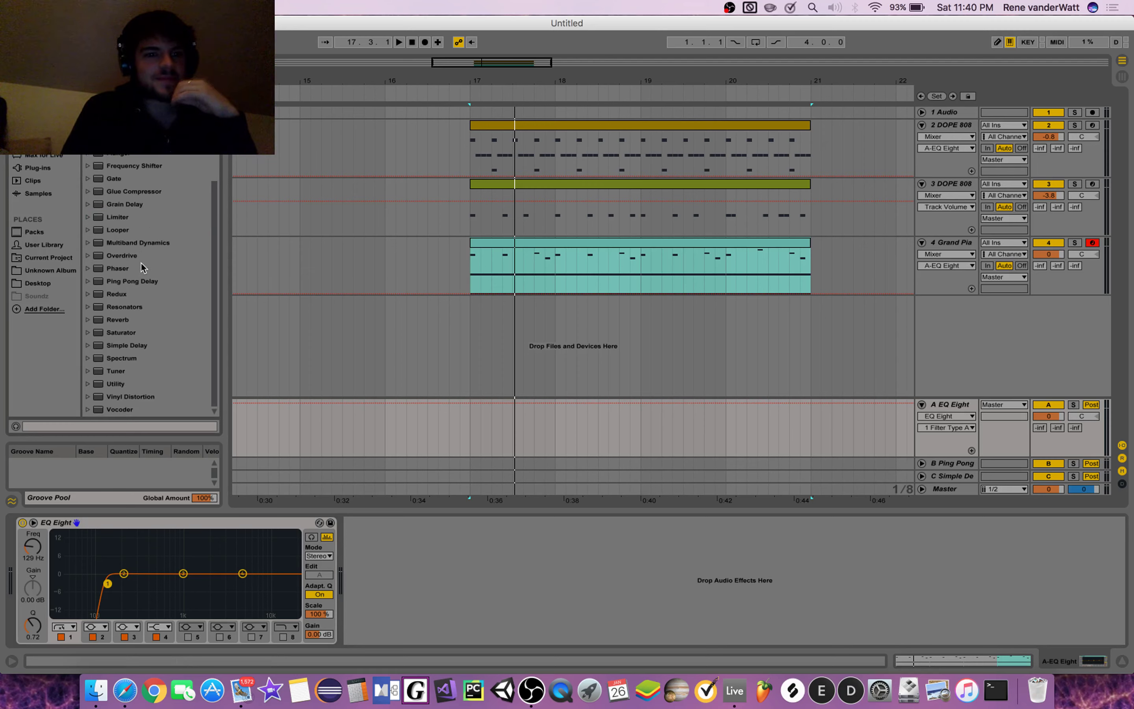
scroll(143, 263, "up", 5)
scroll(142, 332, "down", 5)
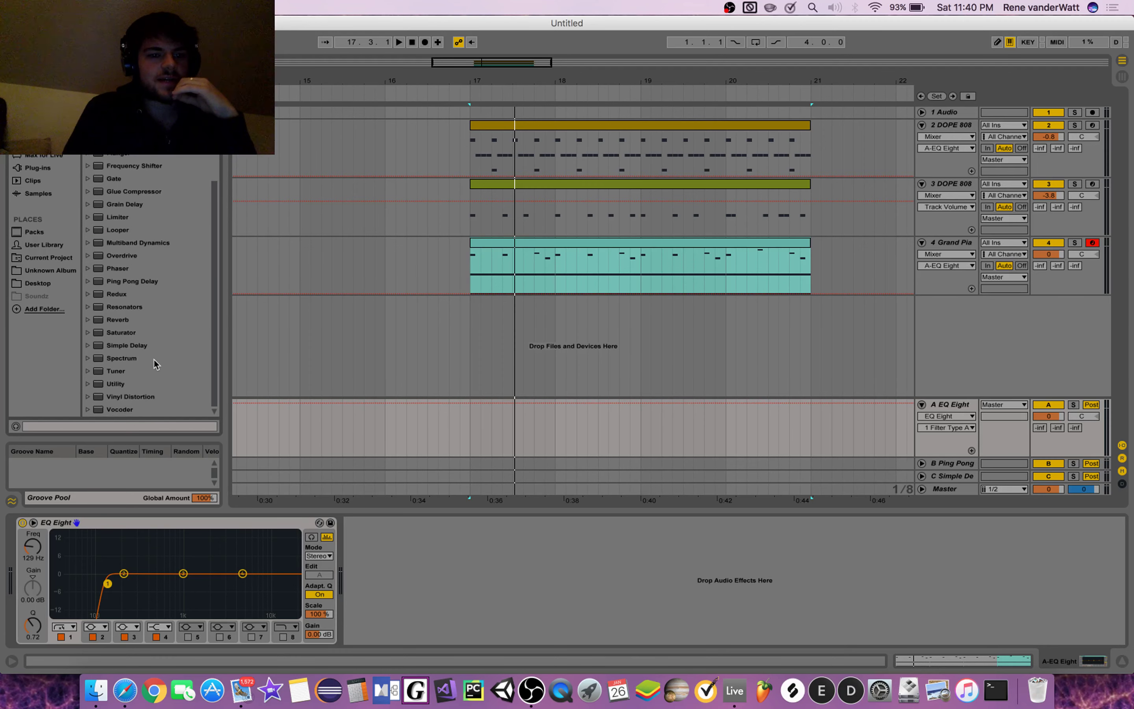
left_click_drag(118, 318, 327, 501)
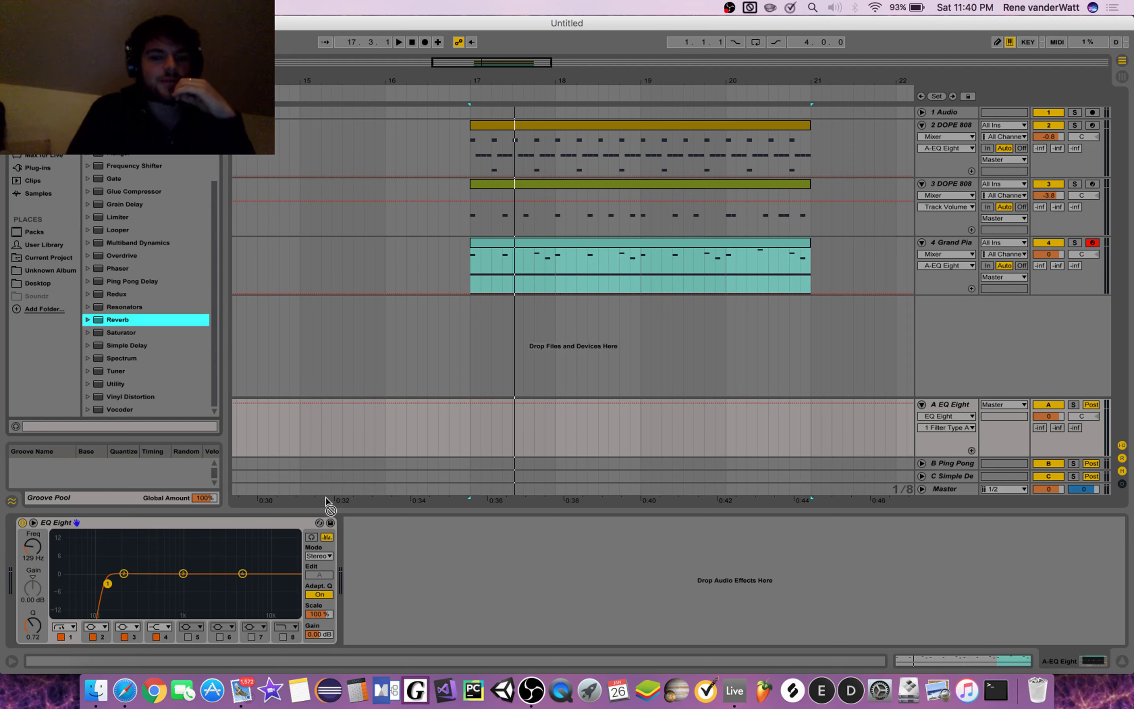
left_click_drag(385, 553, 458, 536)
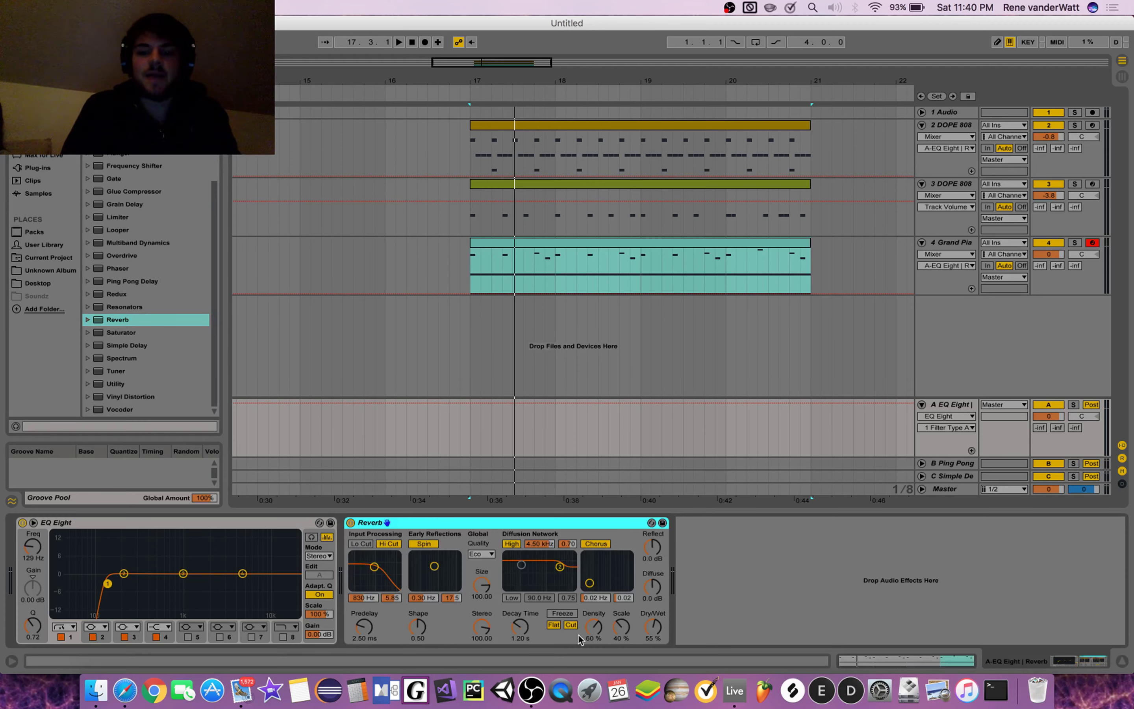
left_click_drag(646, 631, 647, 605)
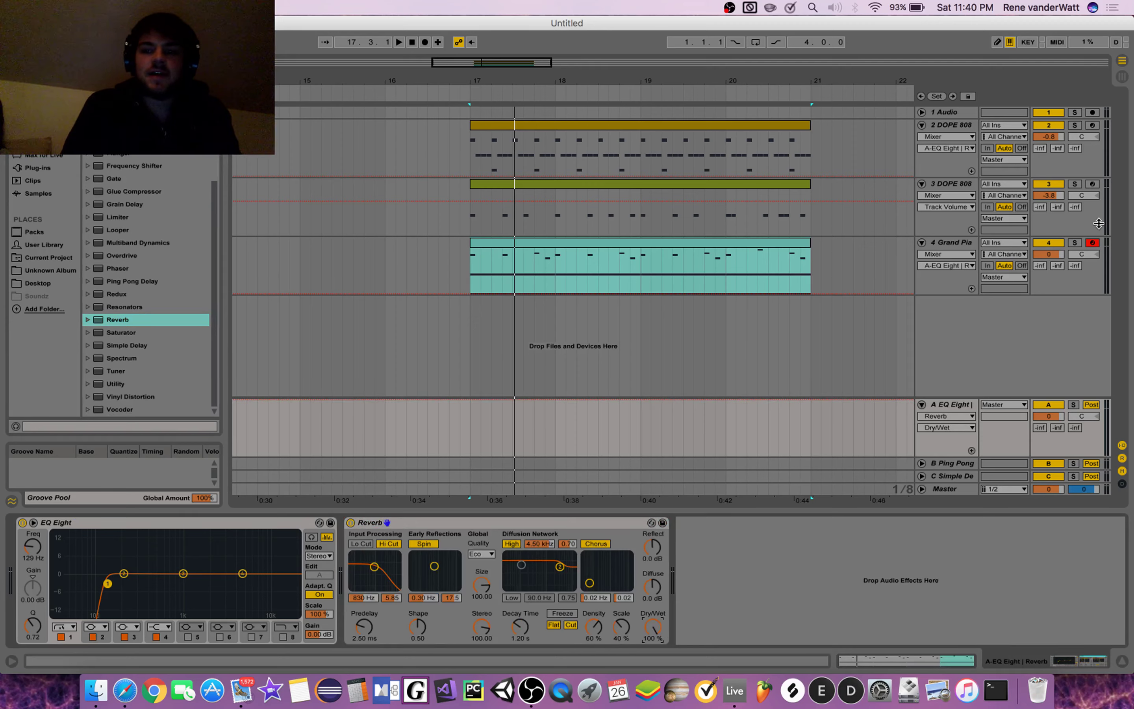
Raise the Grand Piano's send A to 0 dB and audition the soloed track while varying the send level.
left_click_drag(1040, 266, 1040, 253)
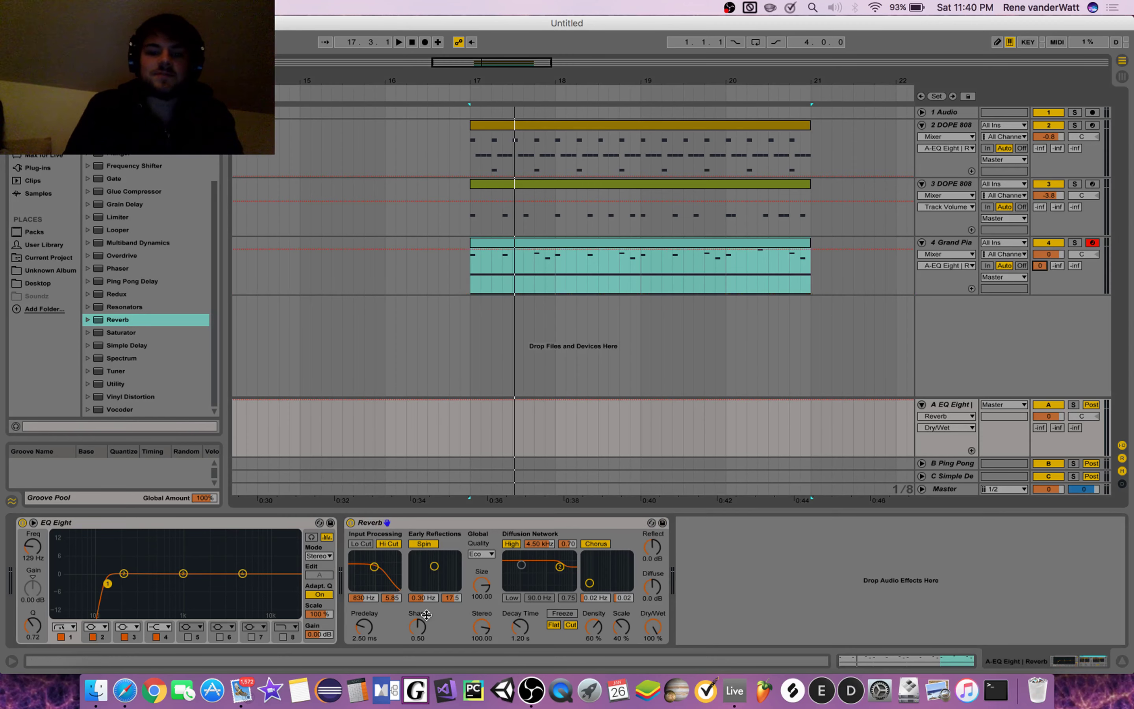
left_click(1077, 243)
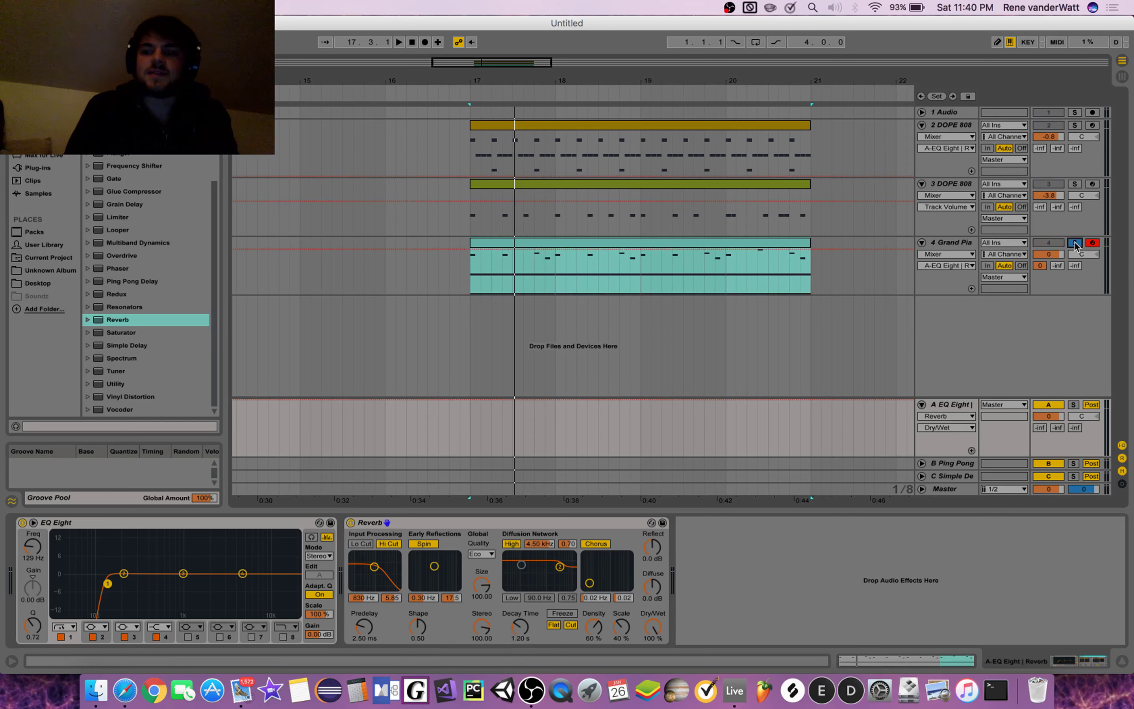
key("space")
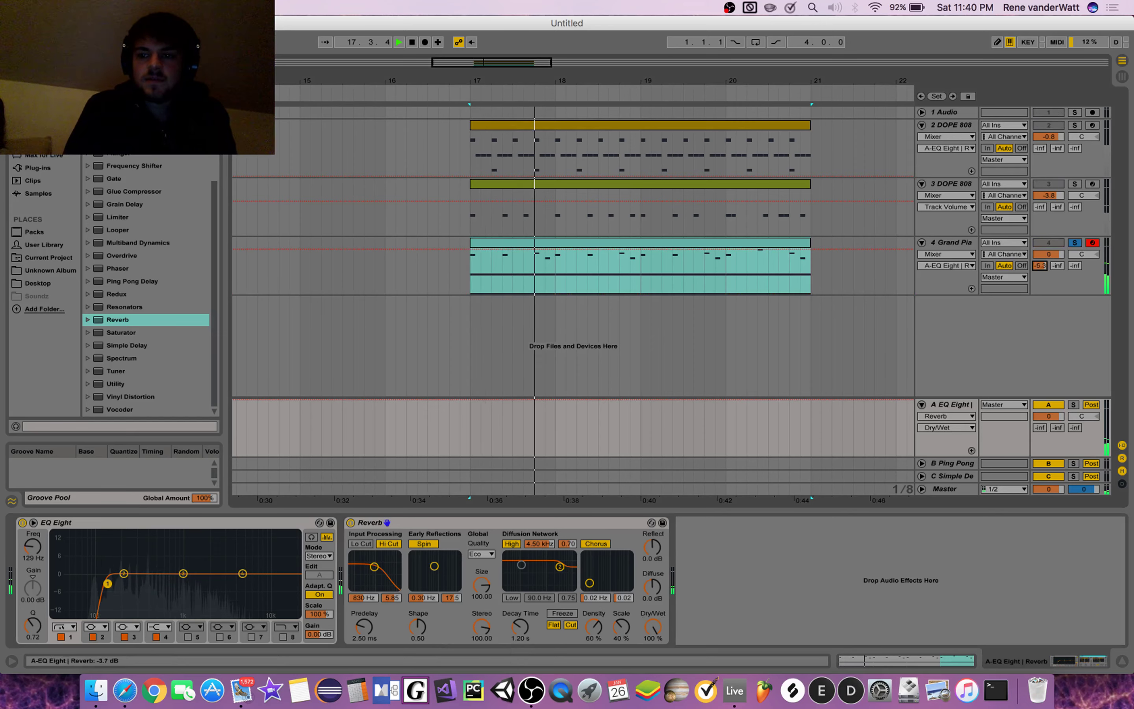
mouse_move(1041, 266)
left_mouse_down()
mouse_move(1041, 295)
mouse_move(1041, 244)
left_mouse_up()
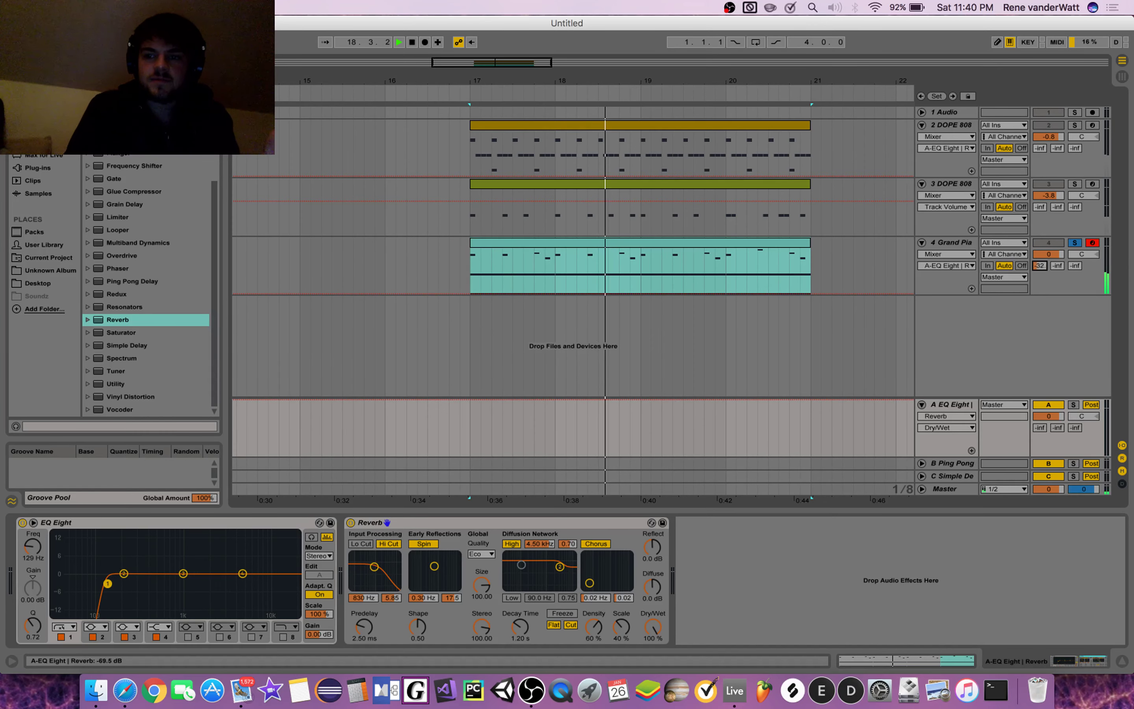
key("space")
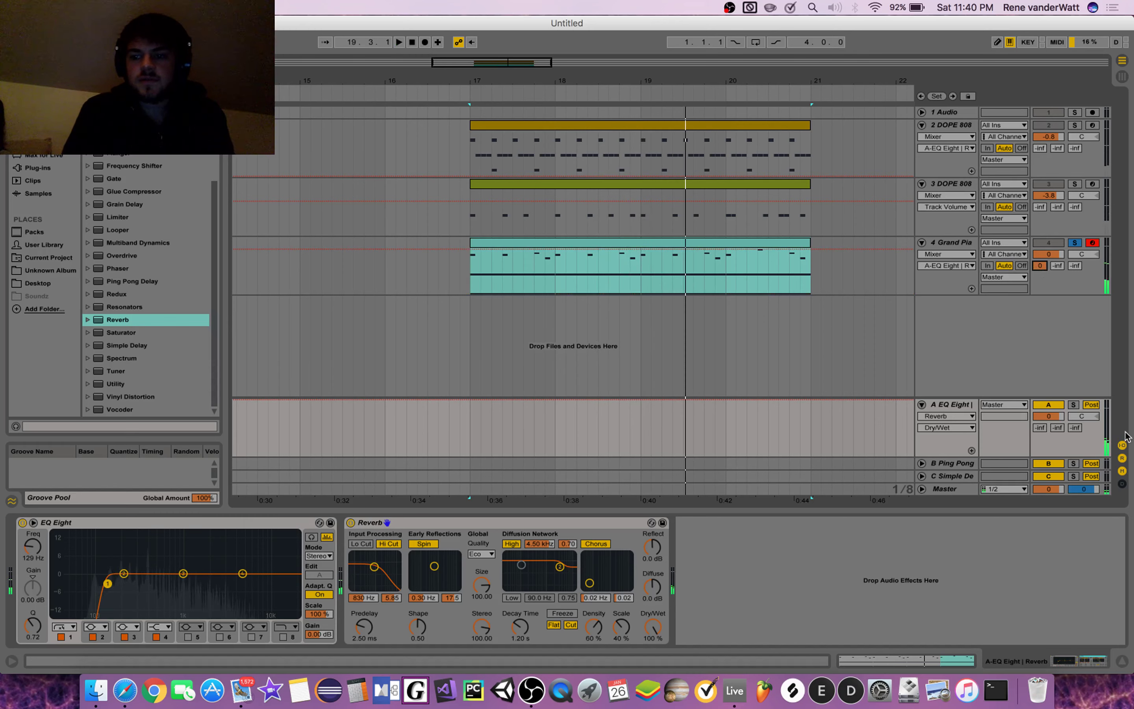
Set the Reverb's Decay Time to 10.3 s and audition it on the soloed Grand Piano track.
left_click_drag(515, 635, 515, 624)
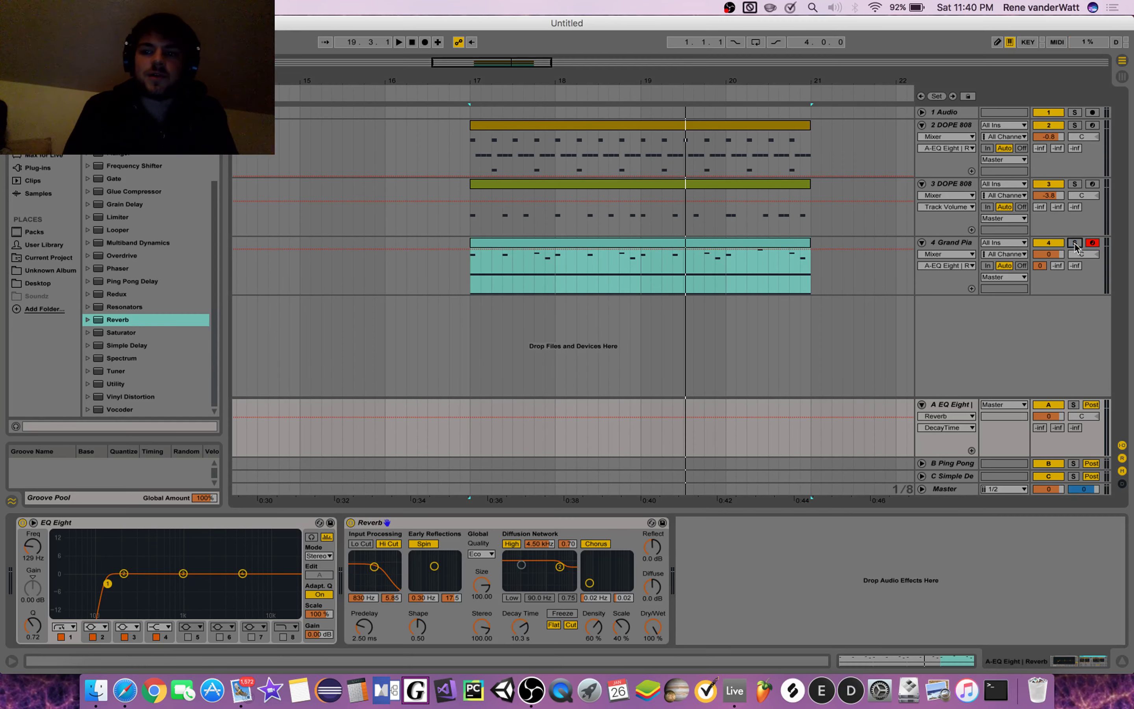
key("space")
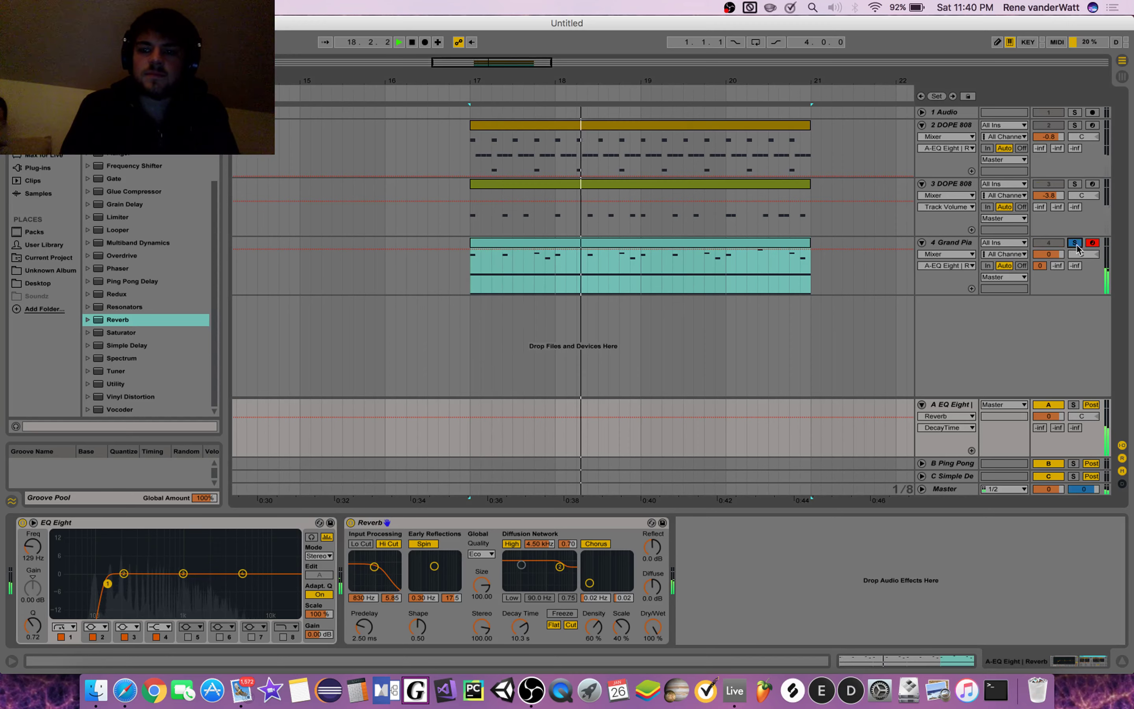
key("space")
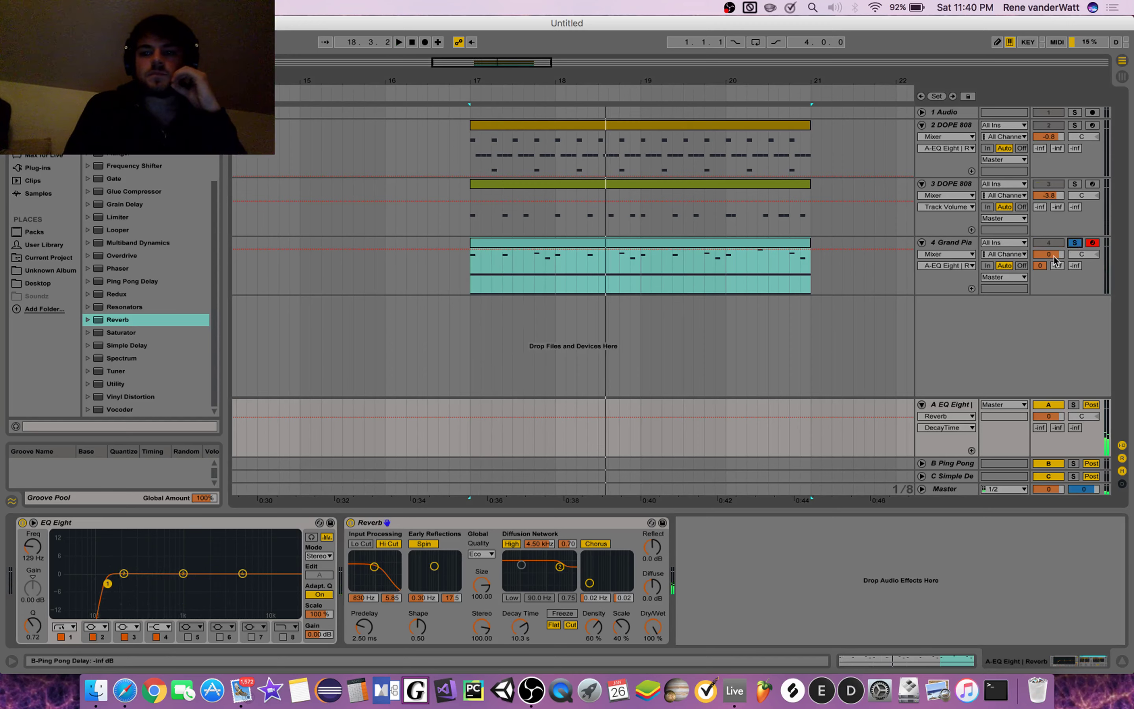
Lower the Grand Piano's send A to -inf and insert Resonators between EQ Eight and Reverb on return A.
left_click_drag(1036, 266, 1037, 347)
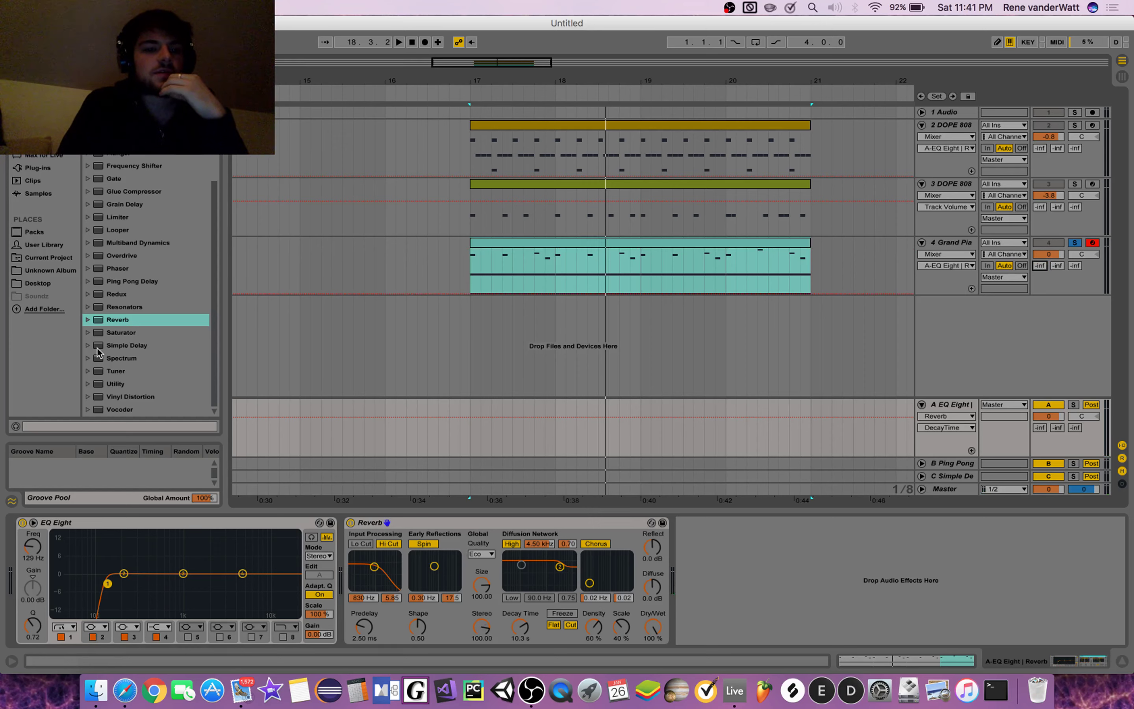
left_click(120, 307)
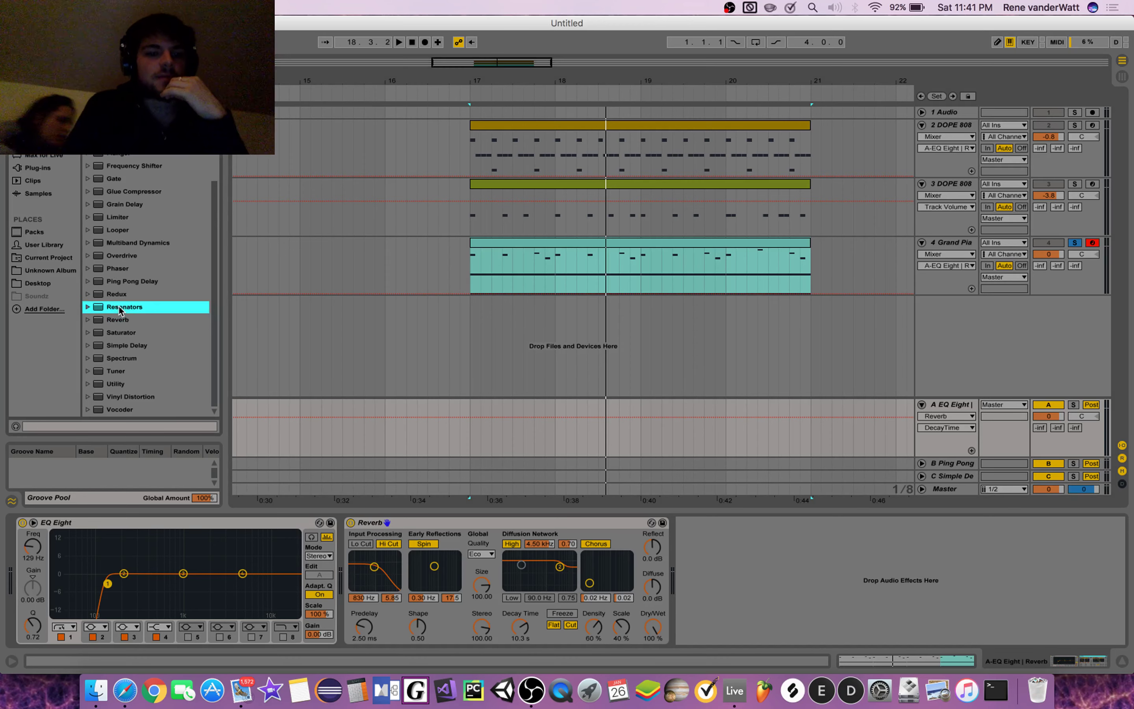
left_click_drag(331, 509, 346, 609)
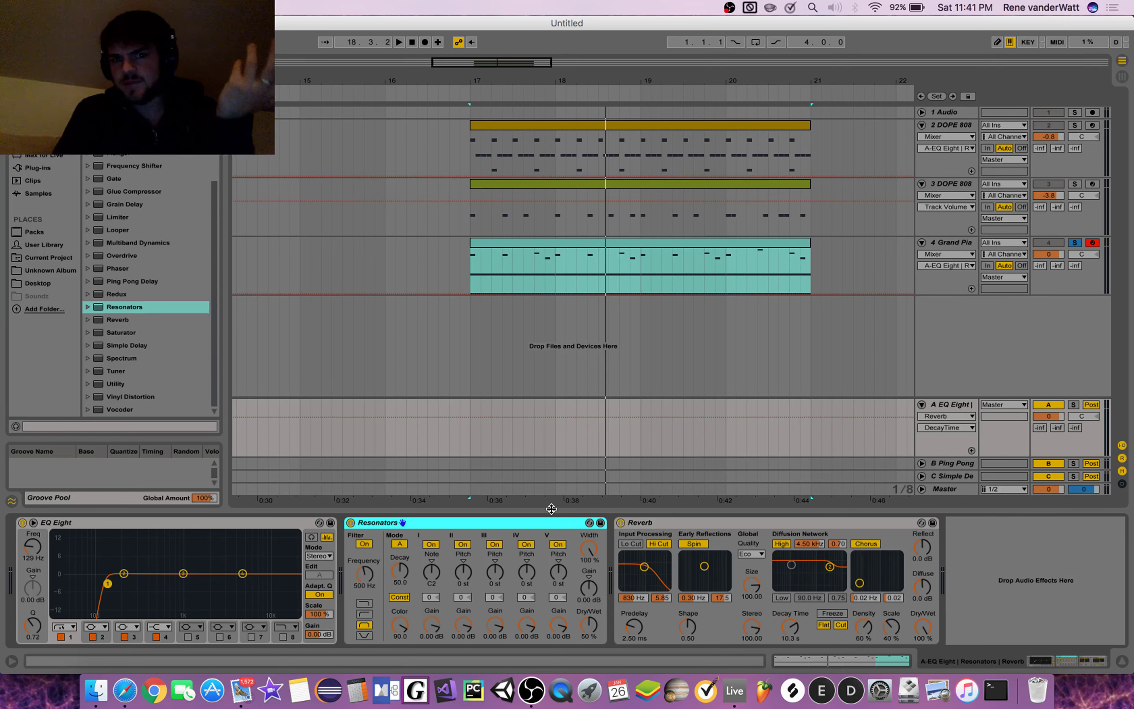
Tune the Resonators on return A to note G2, with resonators II to V pitched +3, +7, +12 and -12 st.
left_click(432, 573)
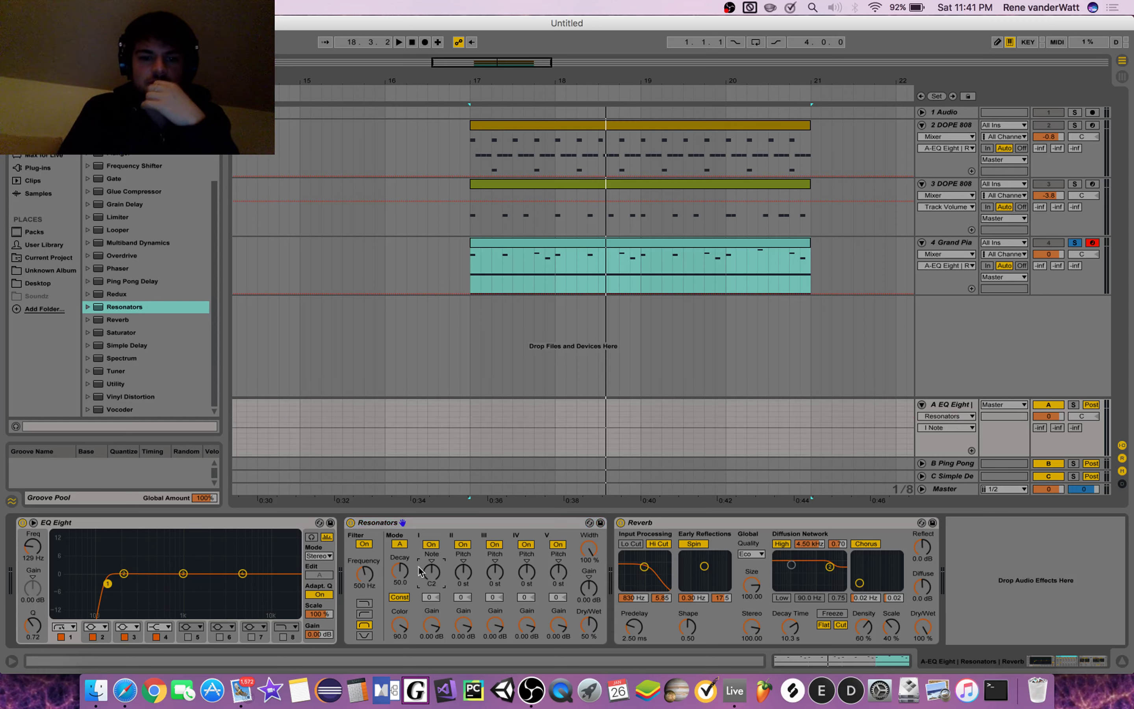
left_click_drag(432, 573, 432, 568)
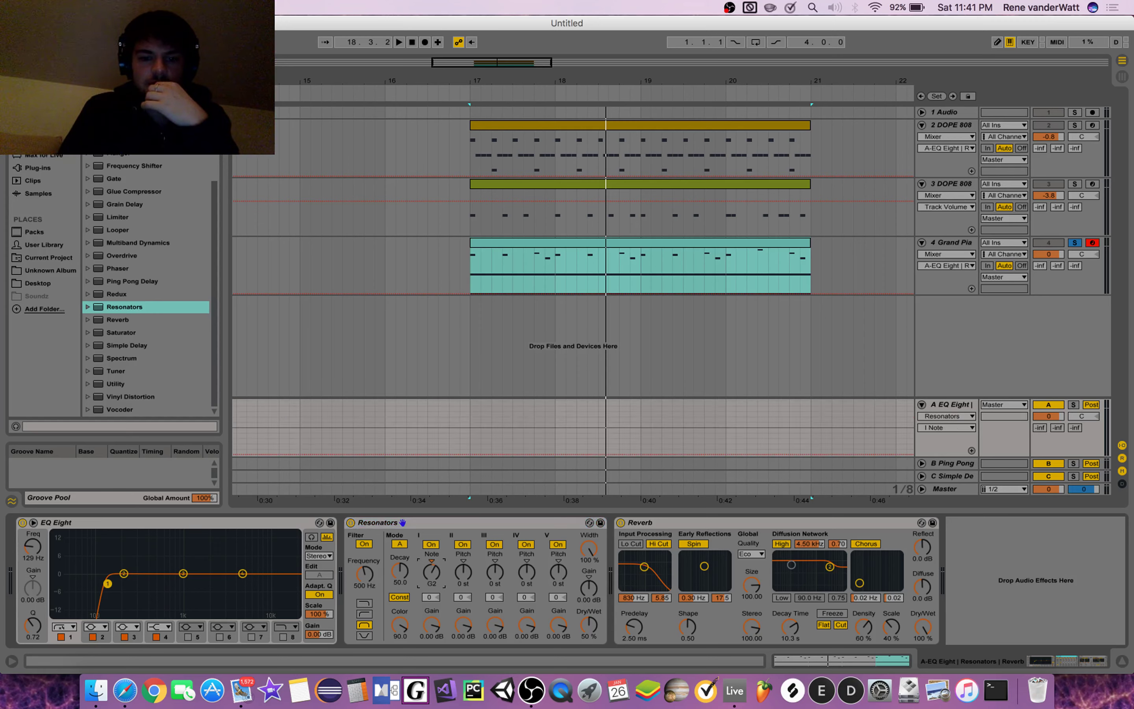
left_click(466, 580)
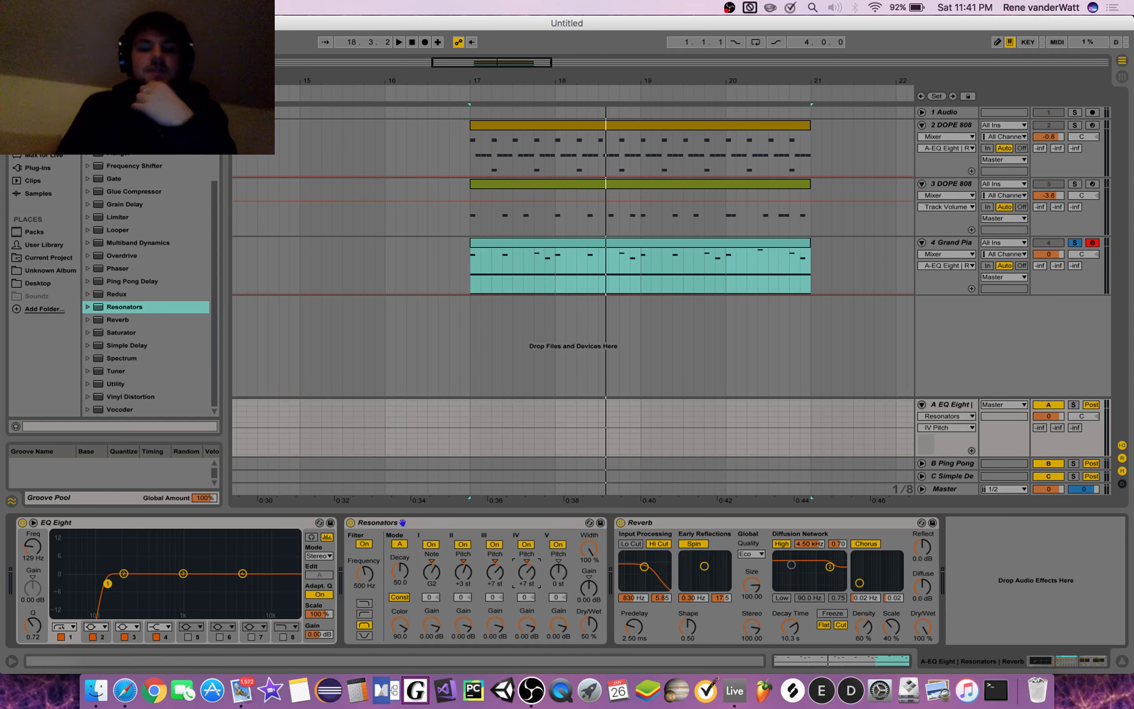
left_click_drag(527, 572, 559, 581)
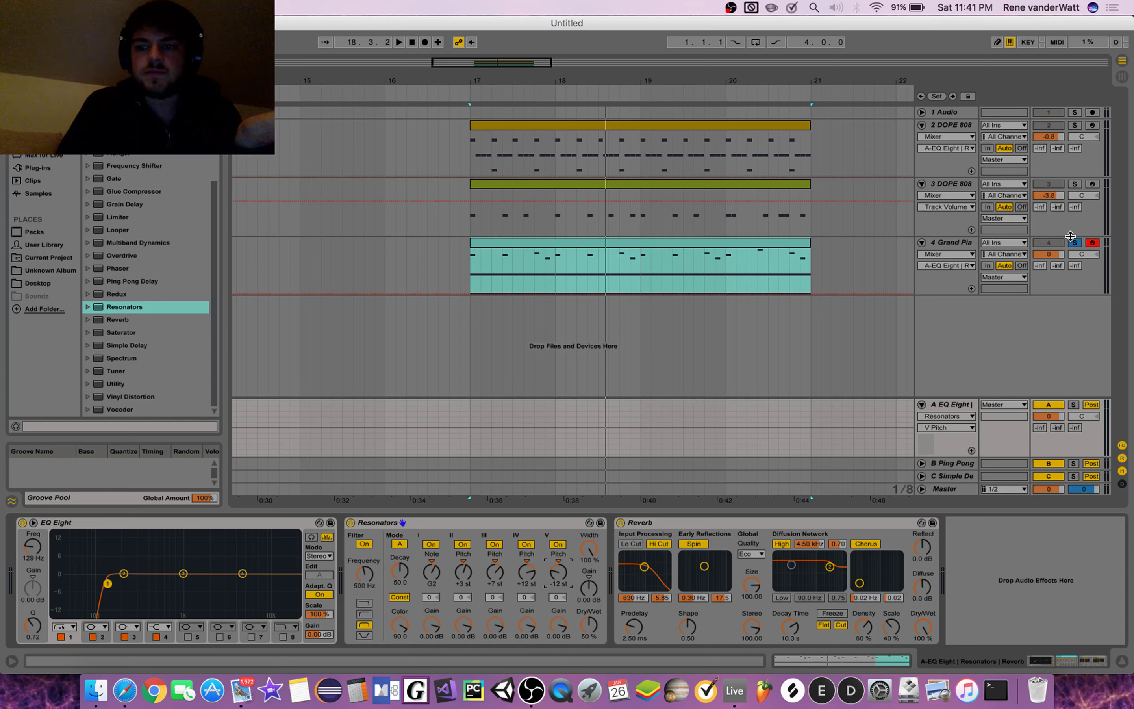
Solo return A and audition it with the Grand Piano's send A at 0 dB and the Resonators' Dry/Wet at 0 %.
left_click(1073, 404)
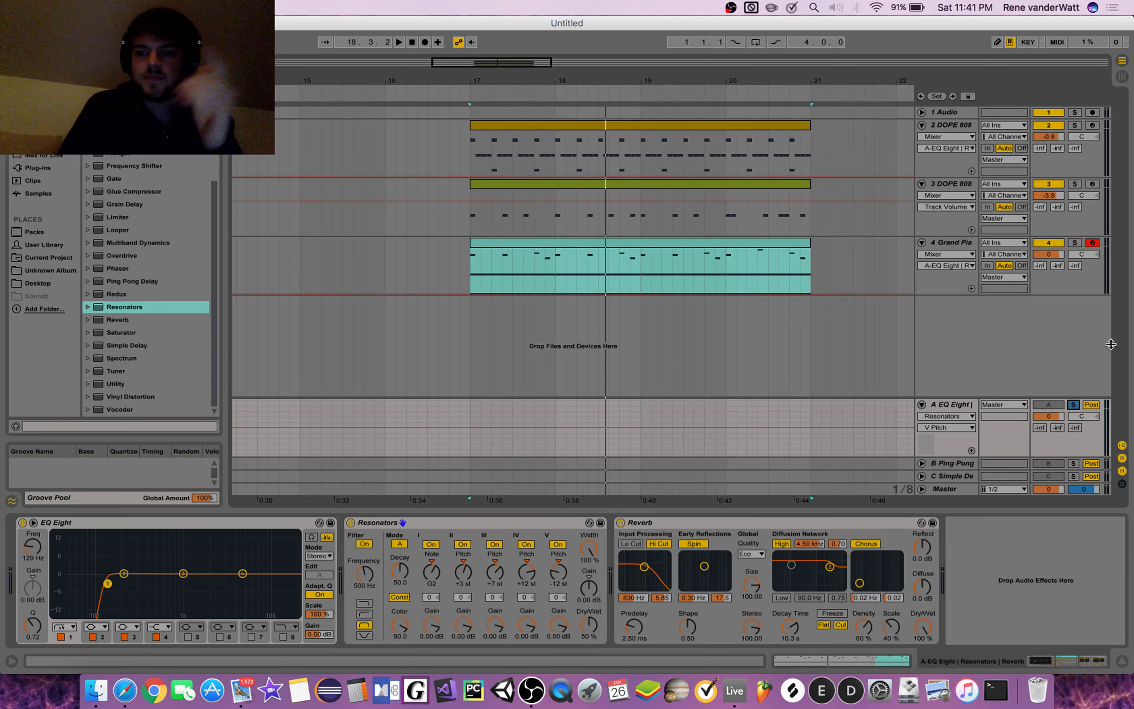
left_click_drag(1041, 267, 1041, 216)
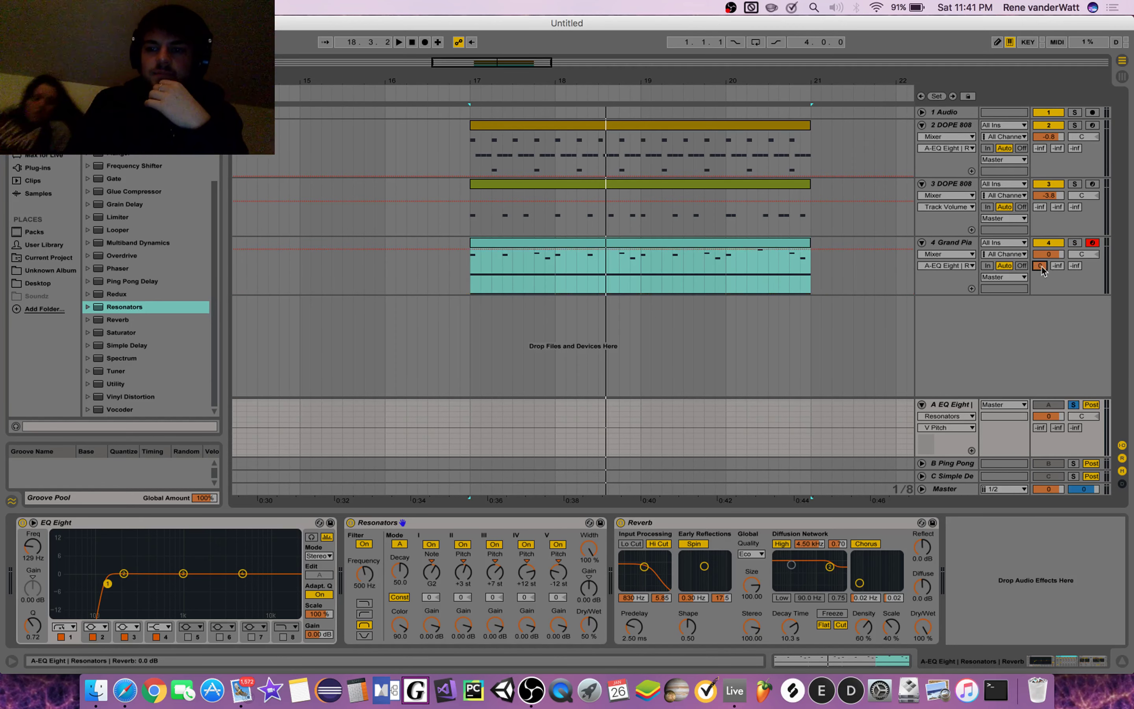
left_click_drag(590, 626, 603, 629)
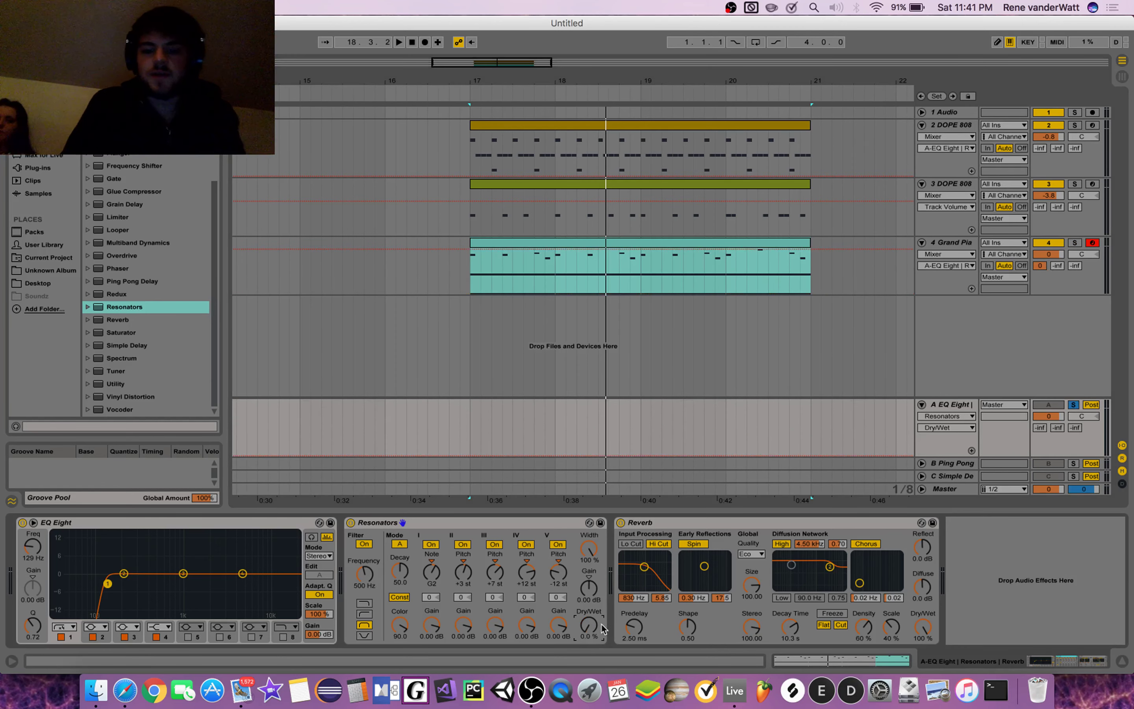
key("space")
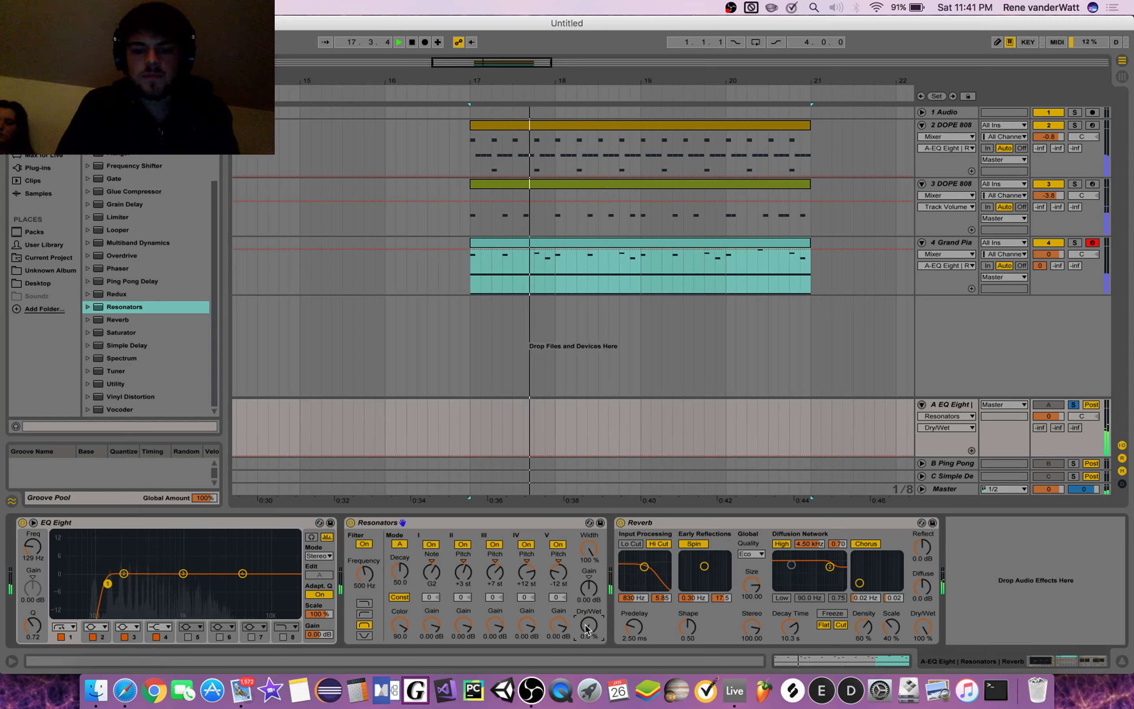
key("space")
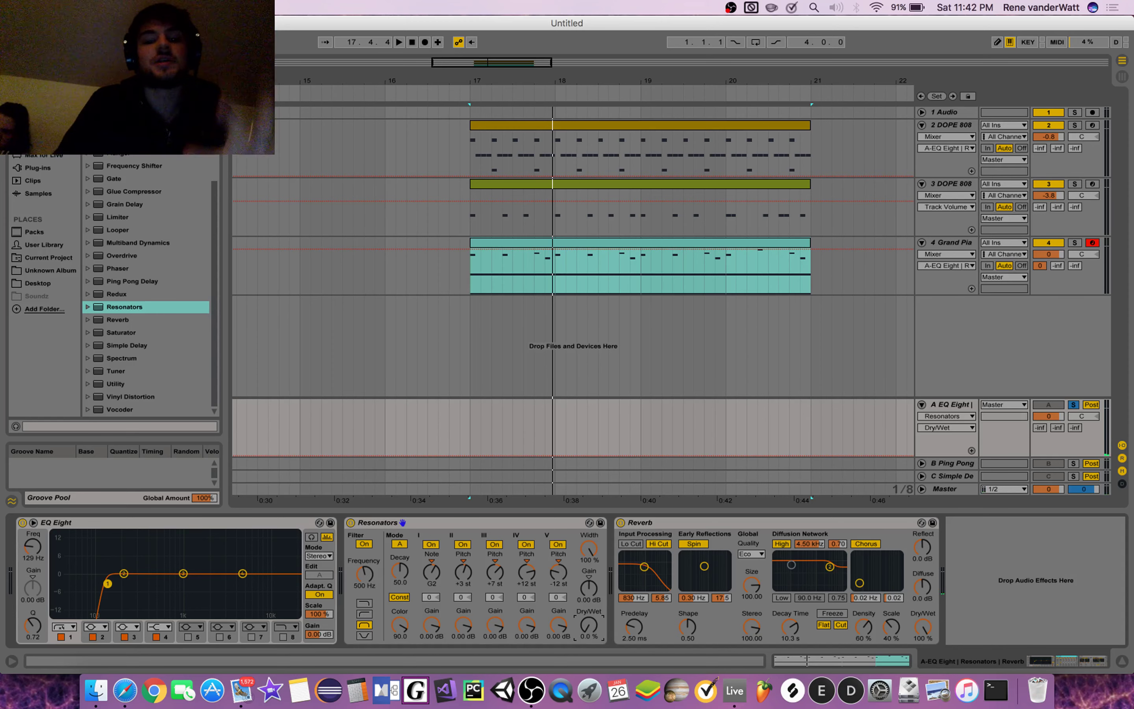
Audition the Resonators at 100 % Dry/Wet on the soloed return and settle the Dry/Wet at 21 %.
key("space")
mouse_move(589, 628)
left_mouse_down()
mouse_move(590, 610)
mouse_move(590, 630)
left_mouse_up()
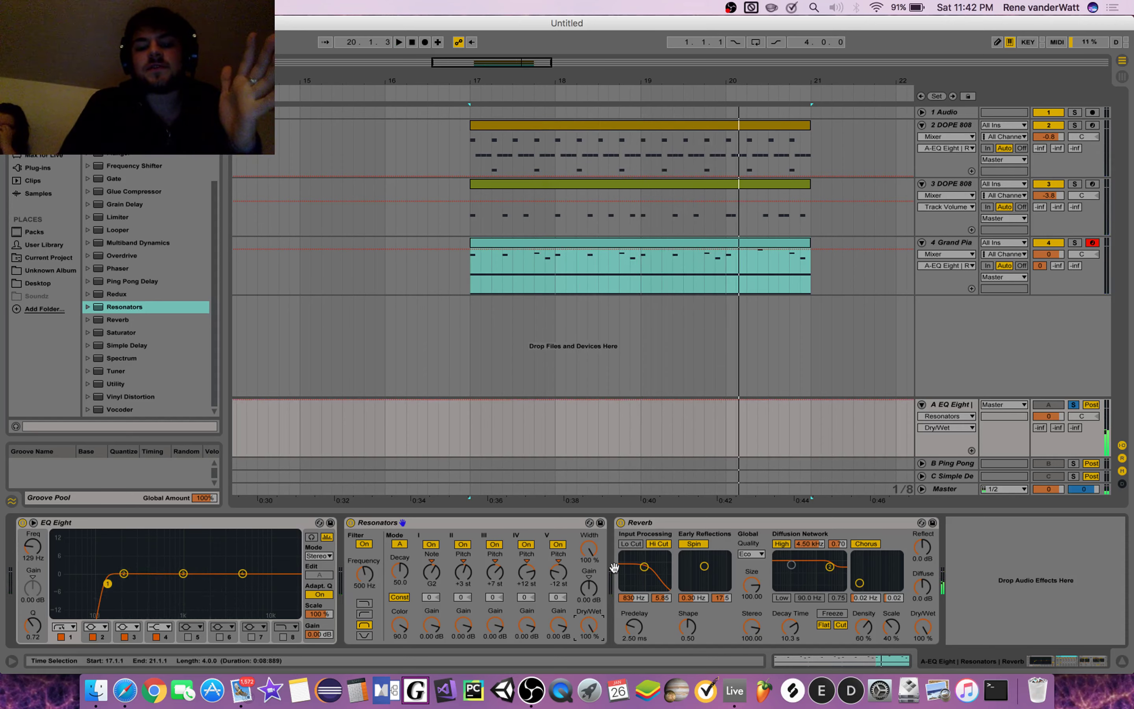
left_click_drag(589, 625, 589, 670)
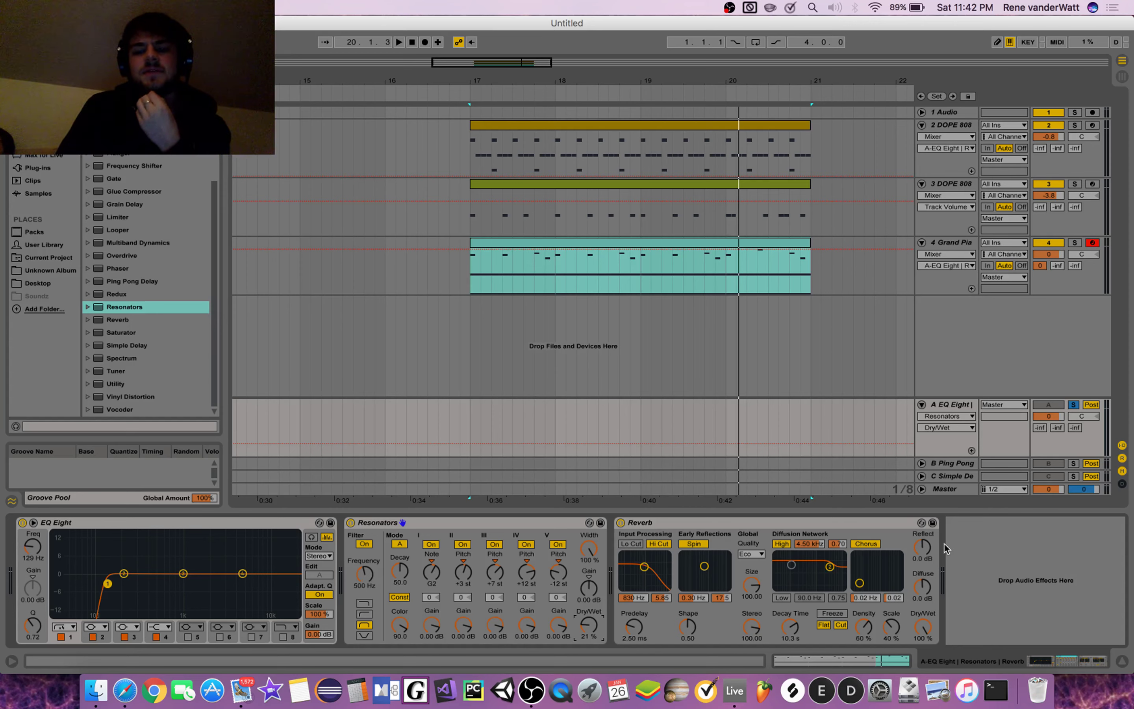
Set the Reverb's Decay Time to 8.57 s, unsolo return A and play the mix while adjusting send A on both DOPE 808 tracks.
left_click_drag(790, 625, 792, 627)
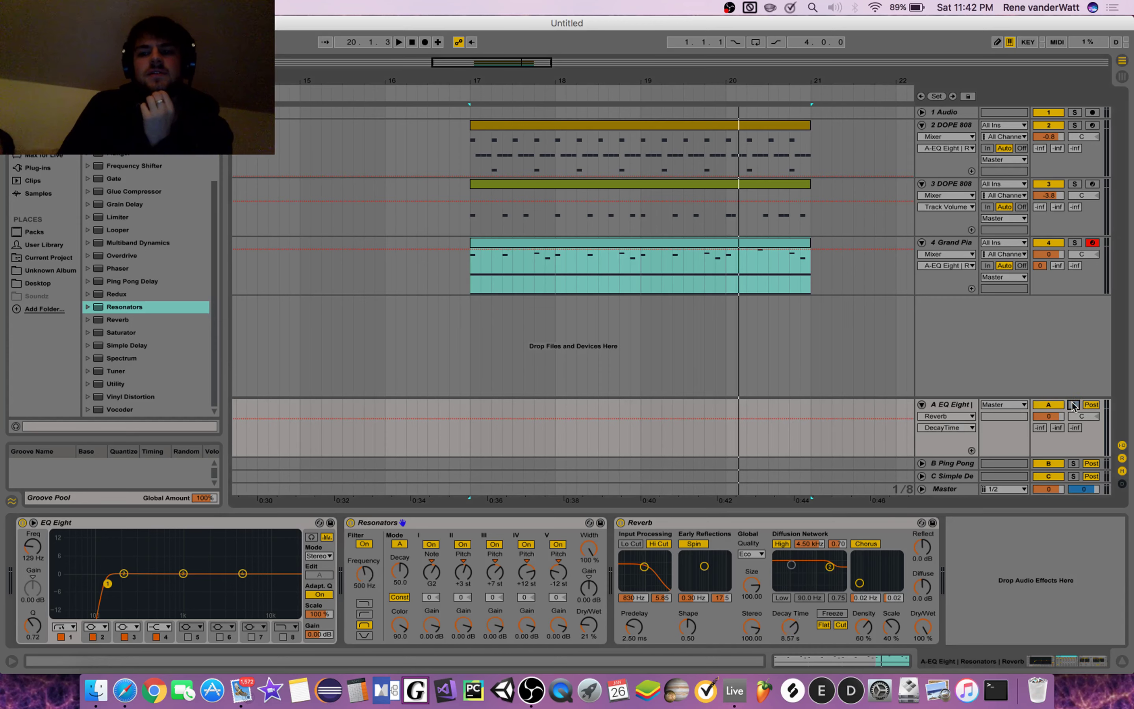
key("space")
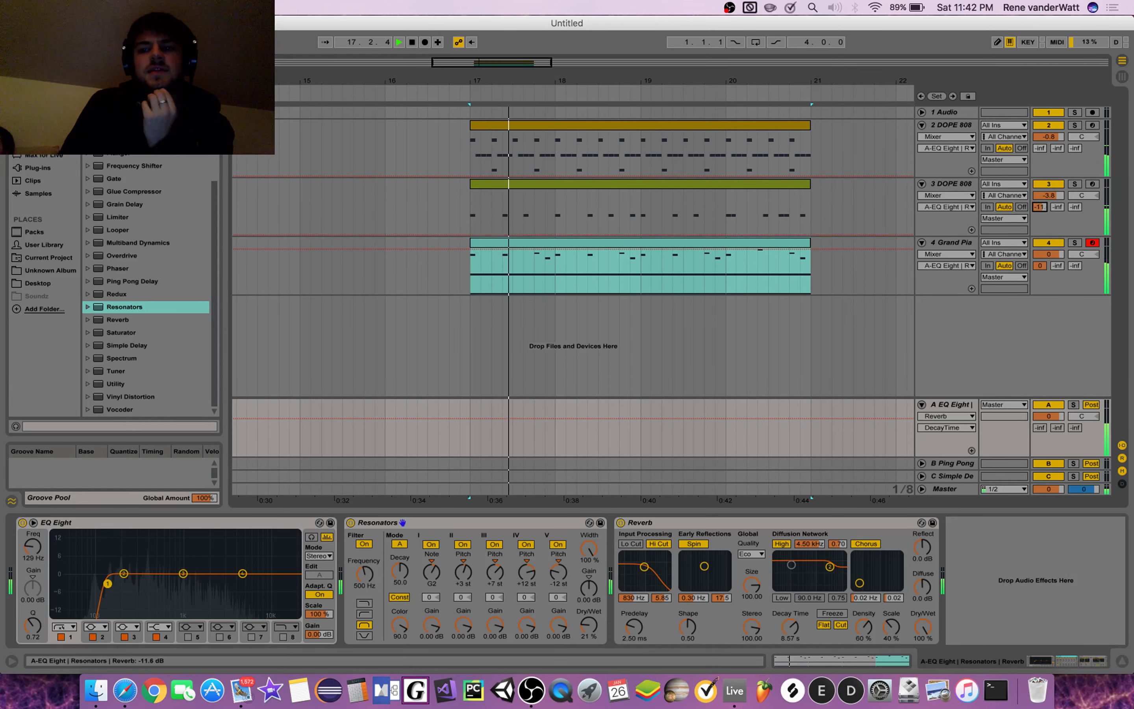
left_click_drag(1040, 207, 1040, 196)
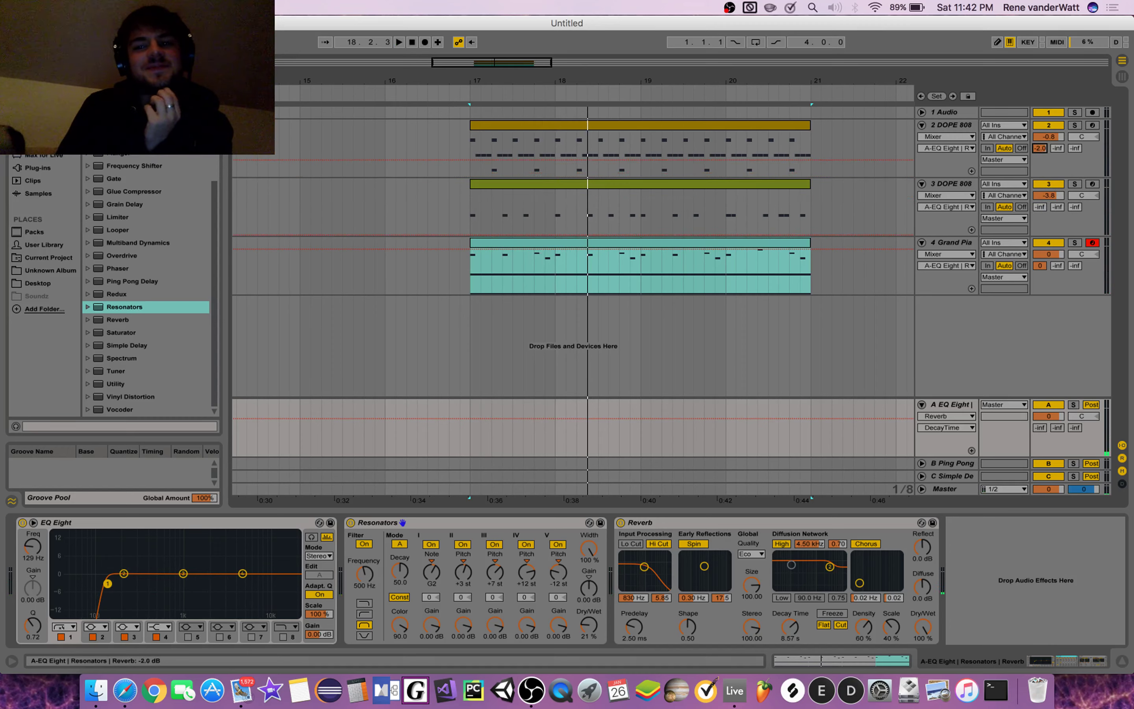
key("space")
key("space")
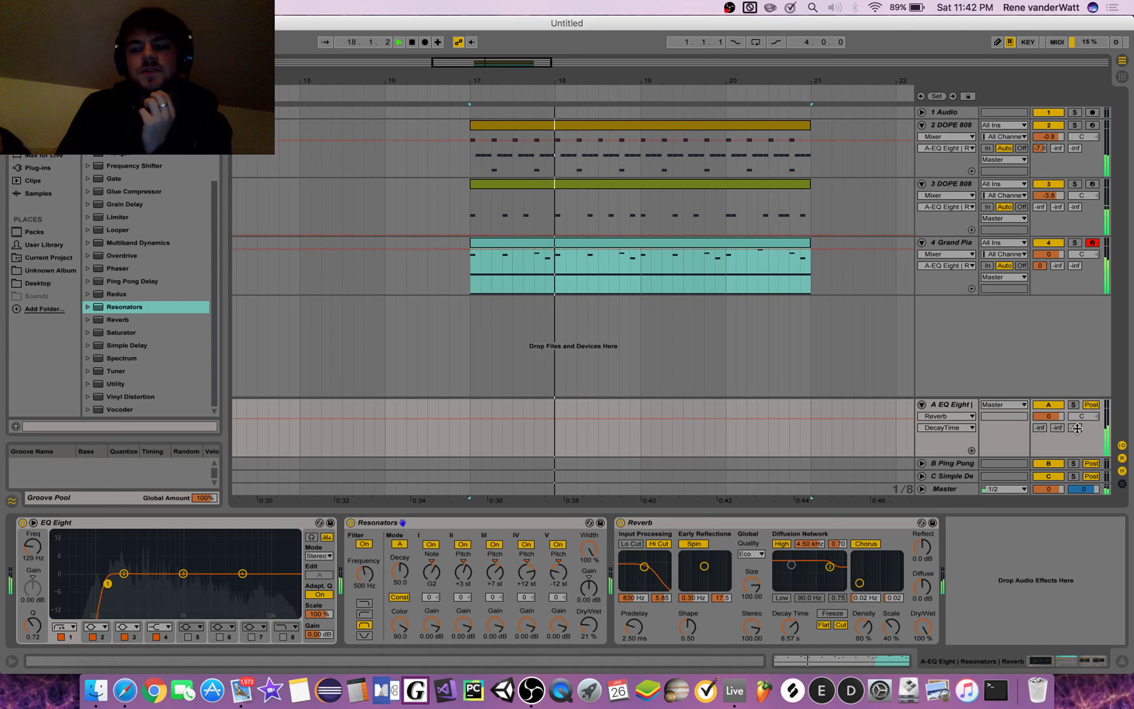
Audition return A soloed, with the Reverb's Decay Time set to 2.89 s and the Resonators' Dry/Wet raised to 100 %.
left_click(1075, 404)
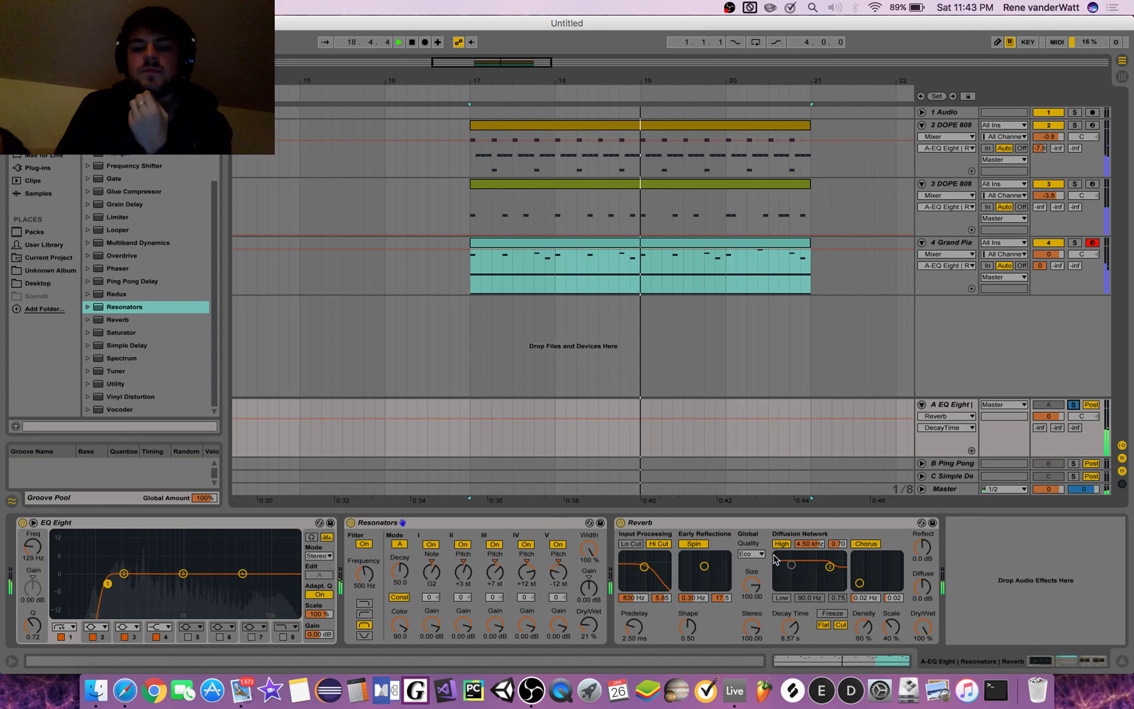
left_click_drag(790, 627, 790, 656)
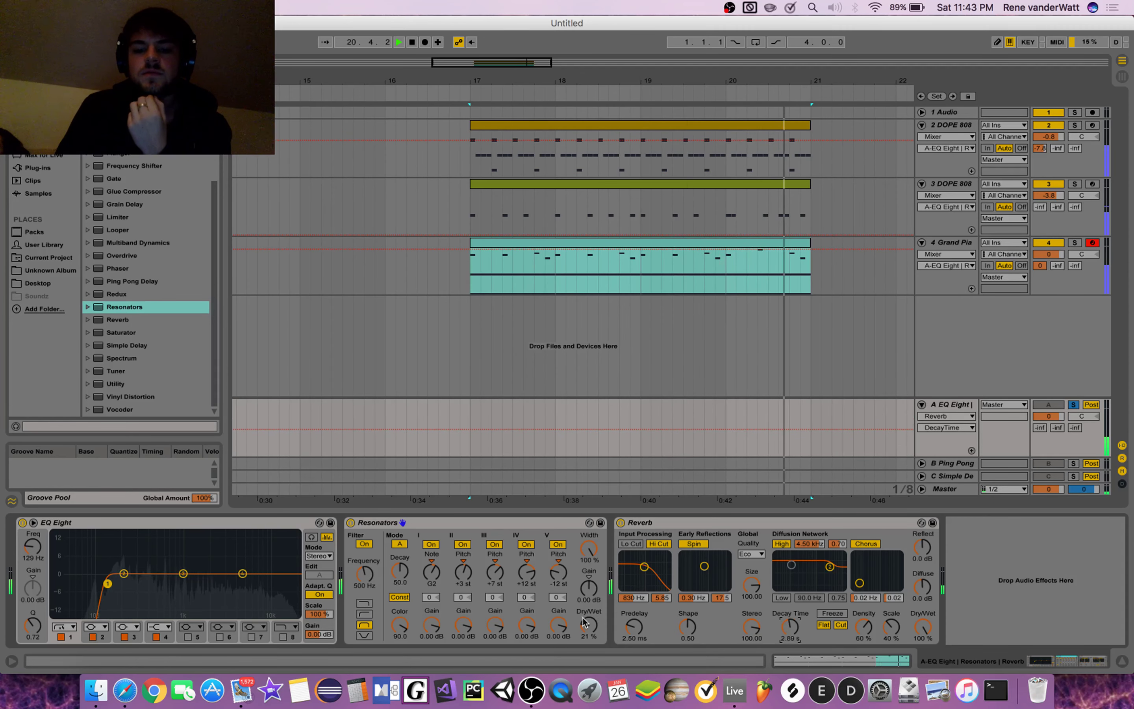
left_click(589, 627)
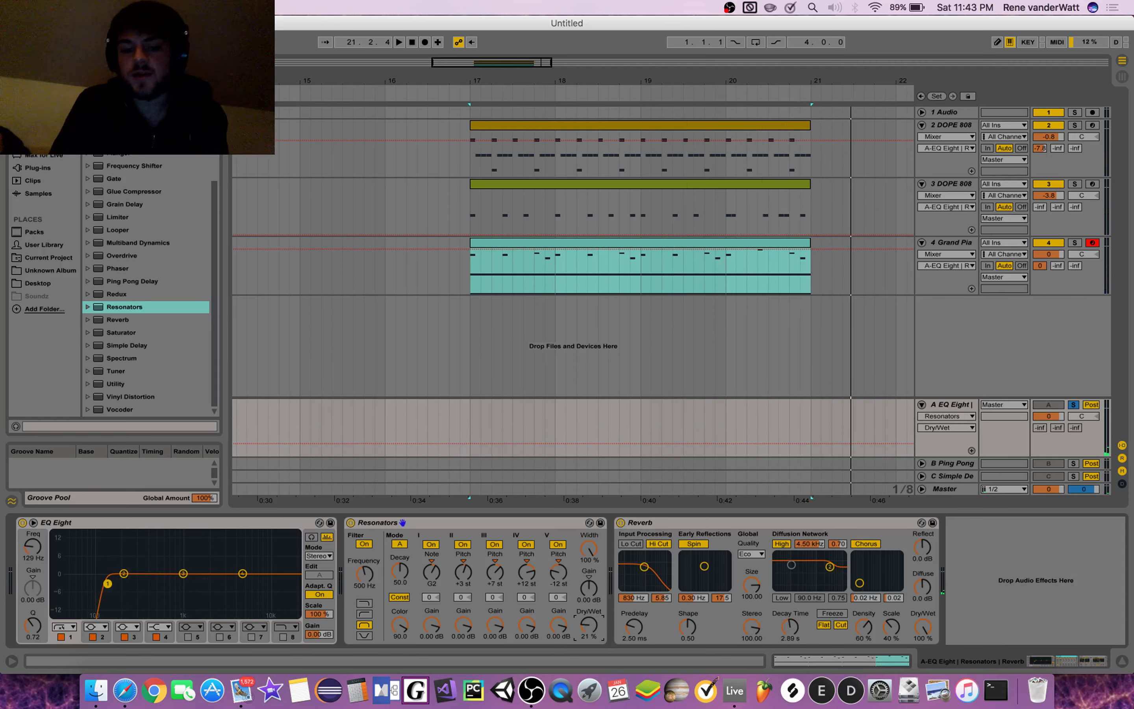
left_click_drag(589, 627, 589, 603)
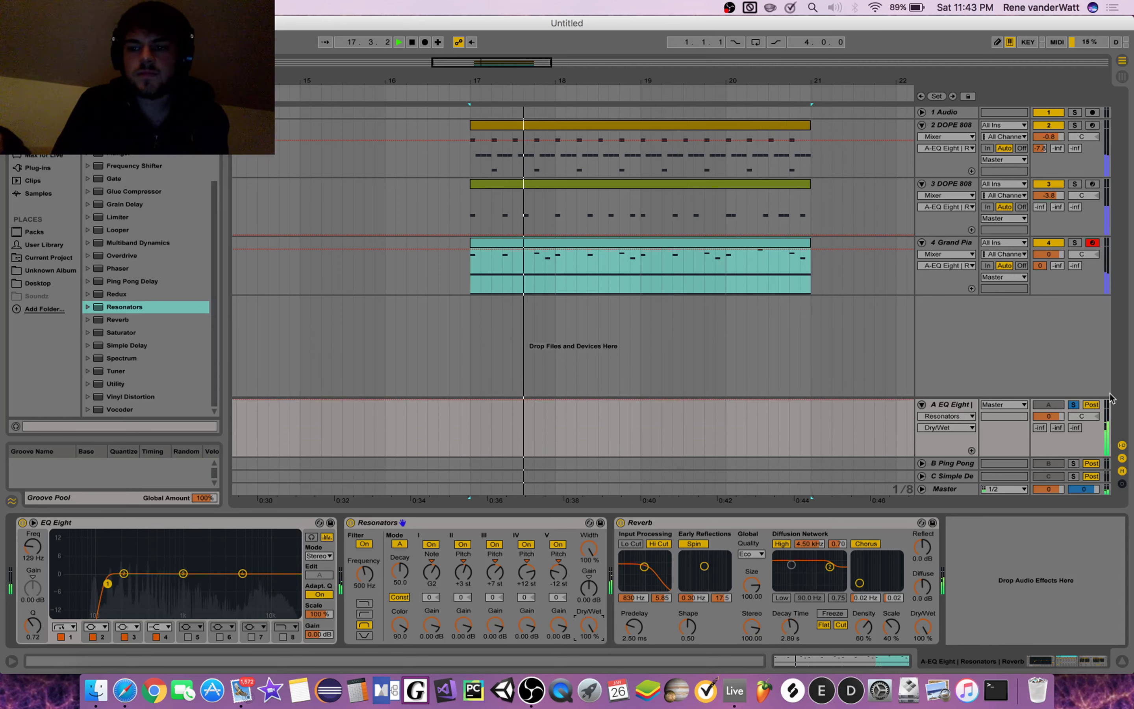
Unsolo return A and balance the effects in the full mix with Resonators Dry/Wet at 23 % and Reverb Decay Time at 4.55 s.
left_click(1073, 404)
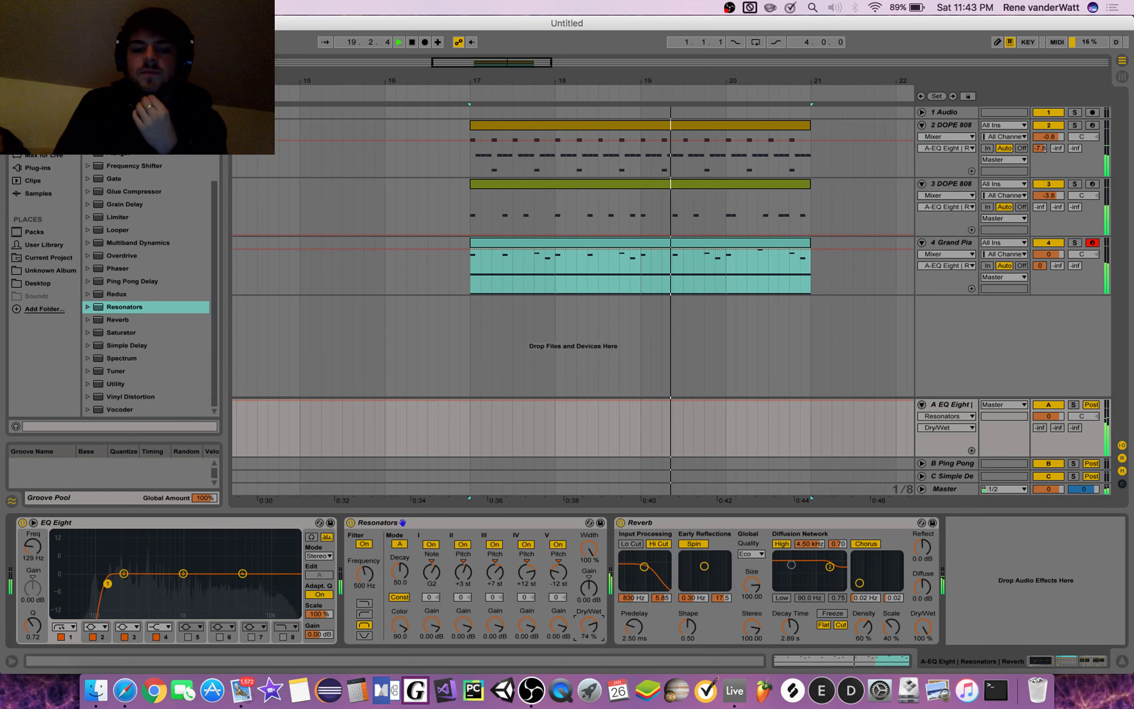
left_click_drag(589, 625, 589, 662)
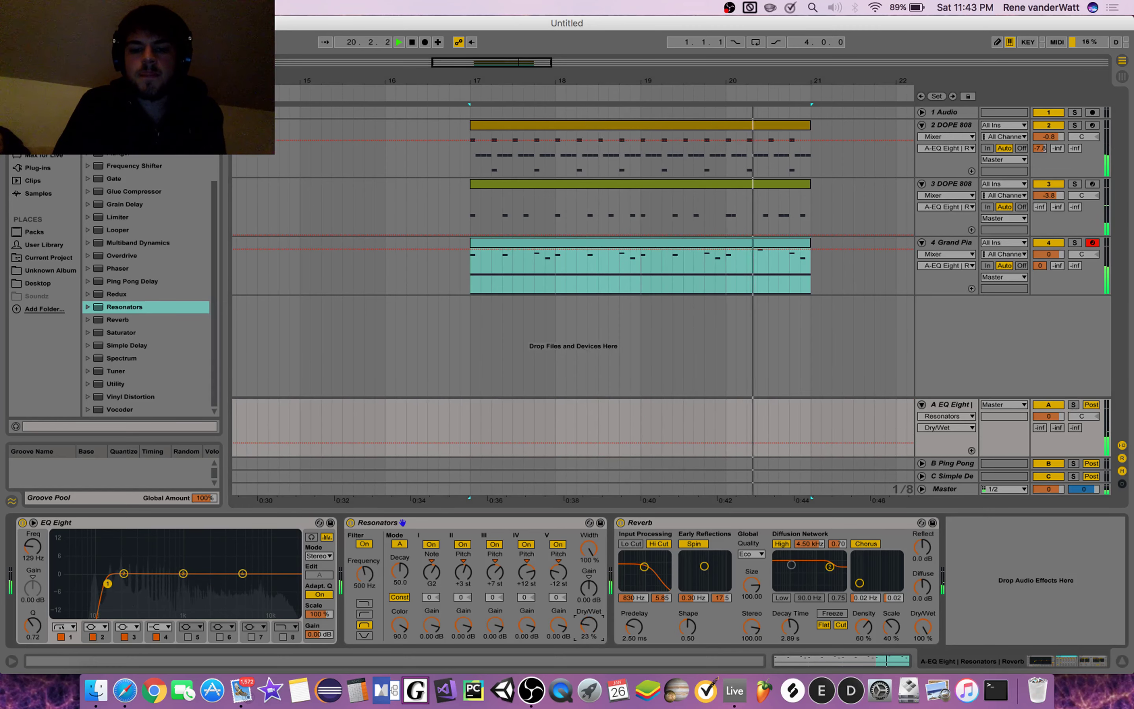
left_click_drag(790, 622, 792, 625)
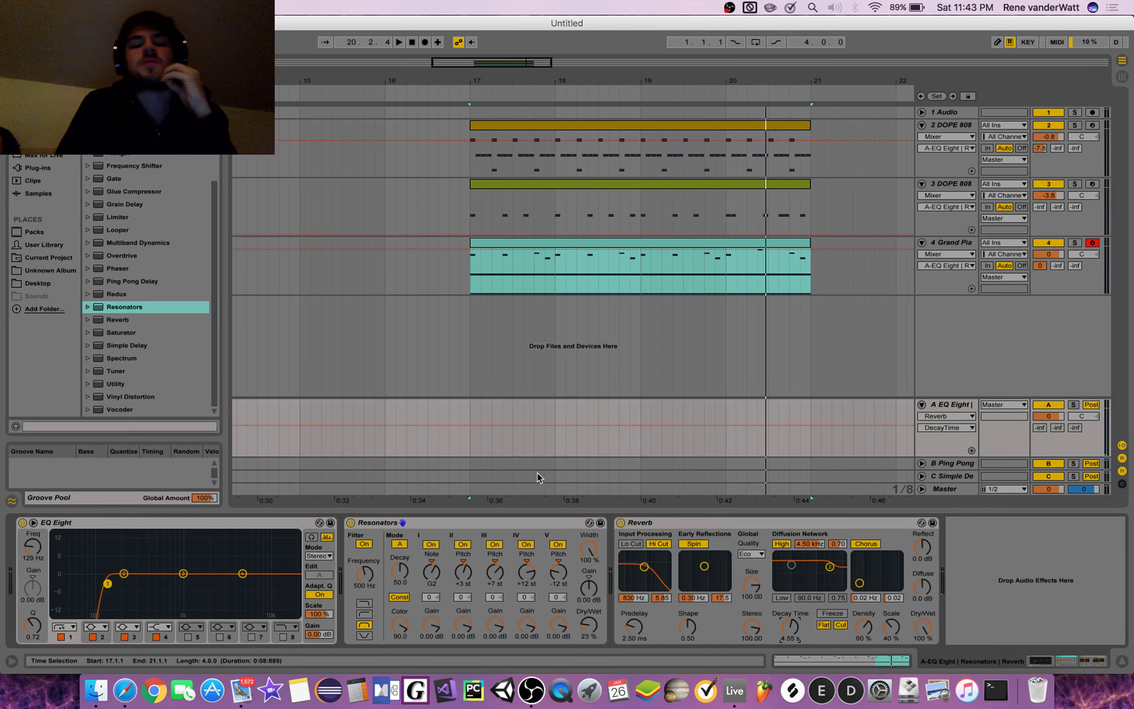
left_click(441, 522)
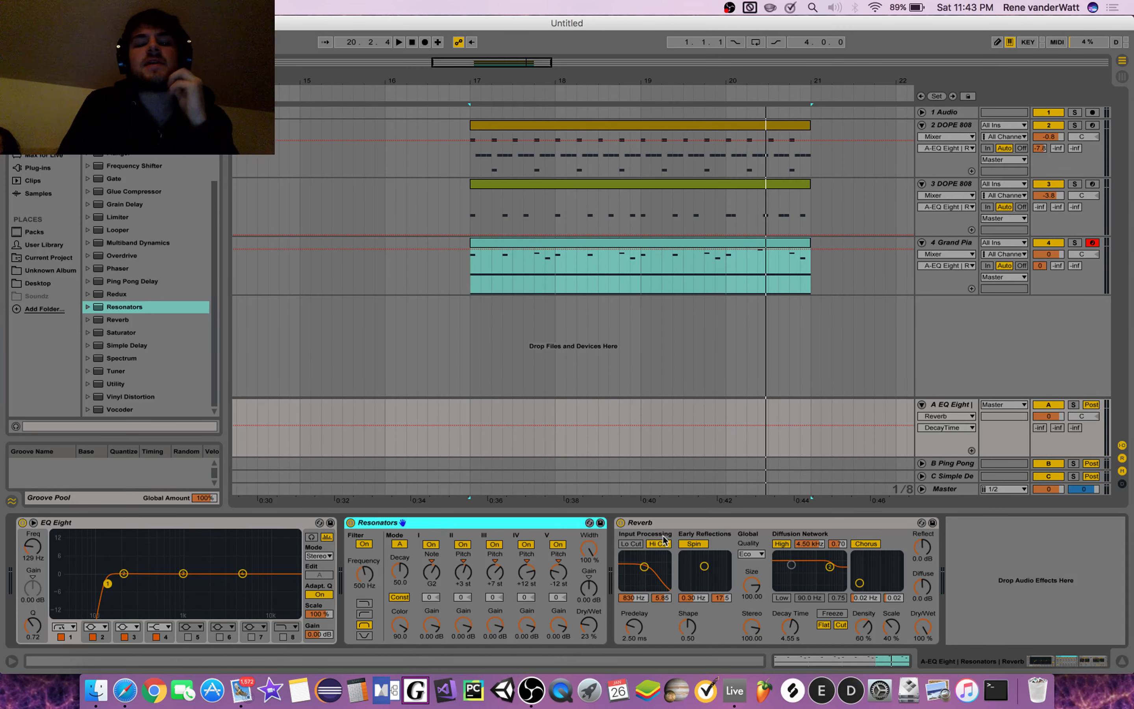
left_click(674, 519)
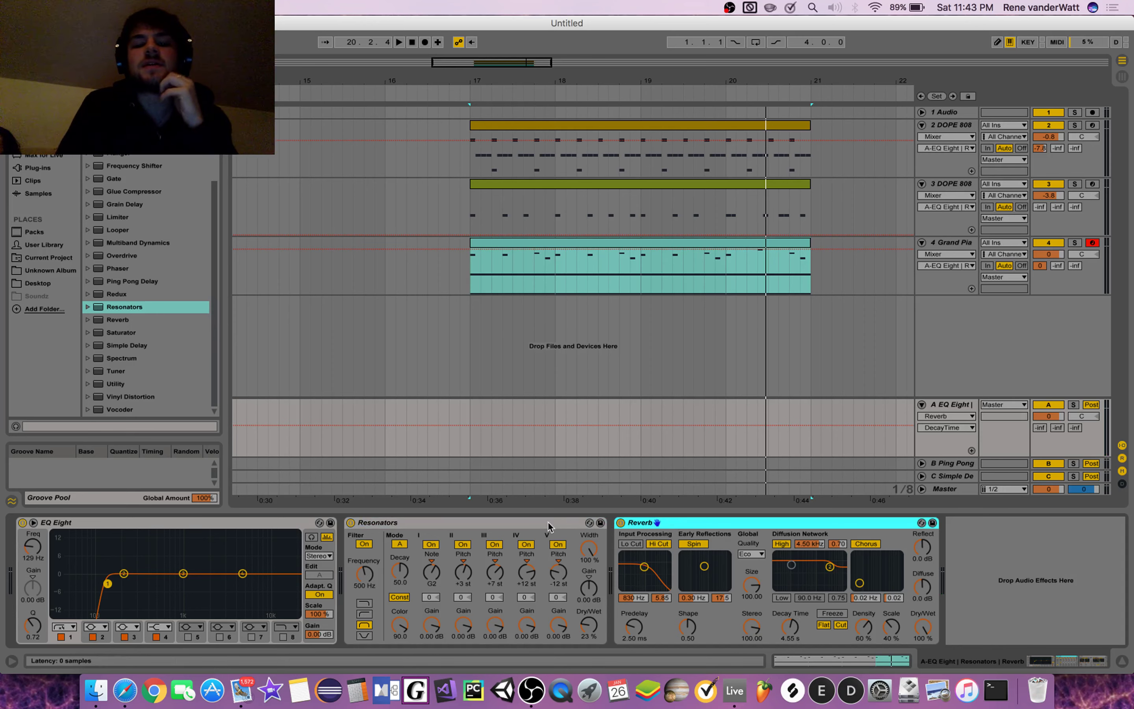